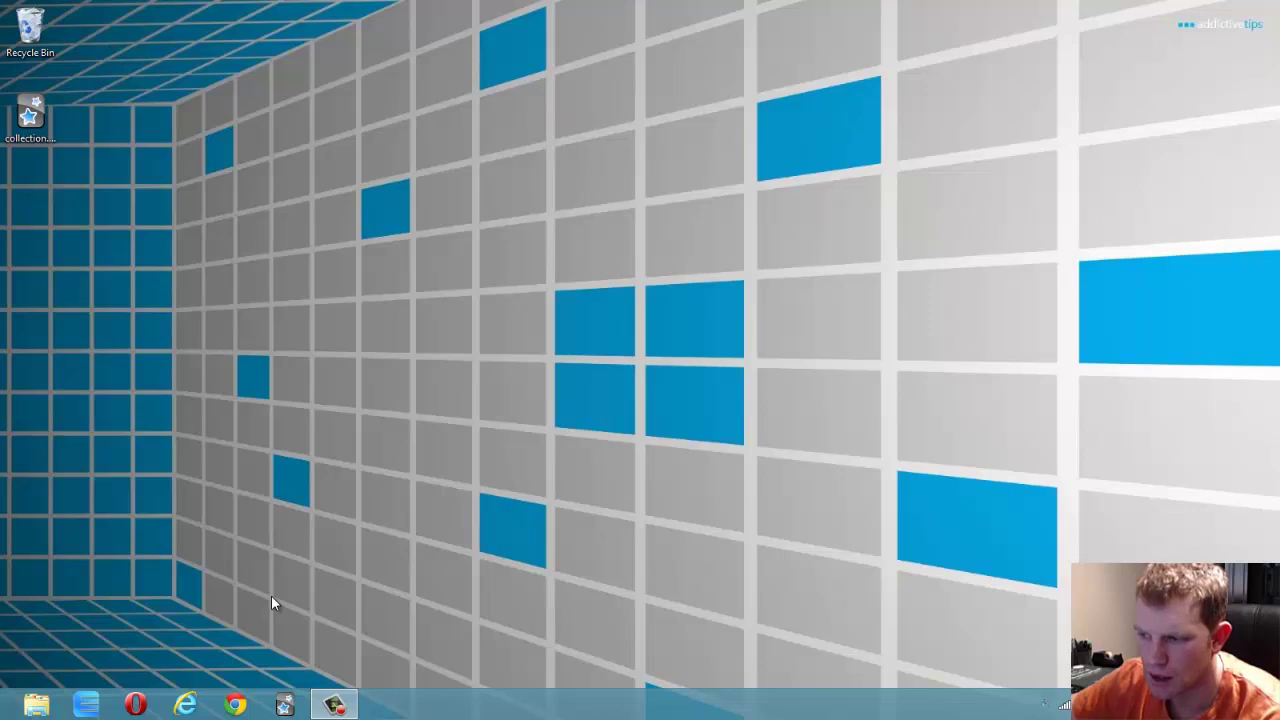
# - Open the Anki folder in the Documents library and look inside its addons folder
pyautogui.click(57, 705)
pyautogui.click(141, 361)
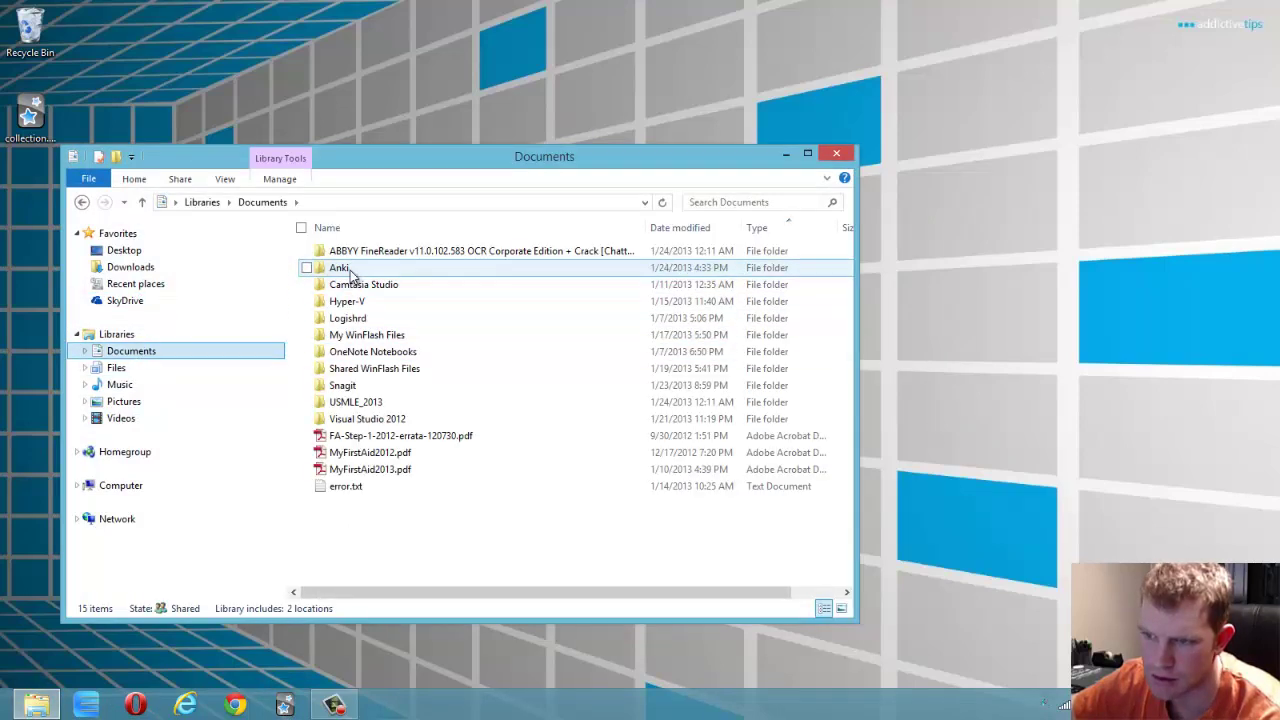
pyautogui.doubleClick(345, 268)
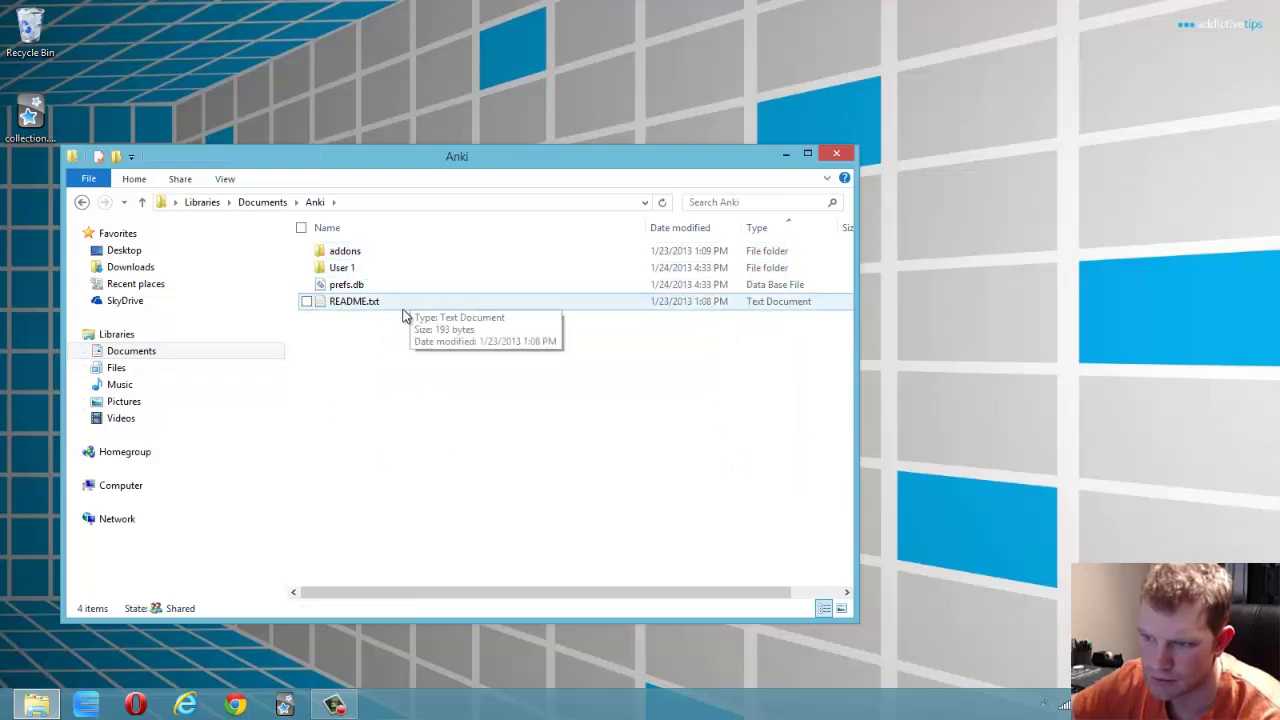
pyautogui.doubleClick(395, 253)
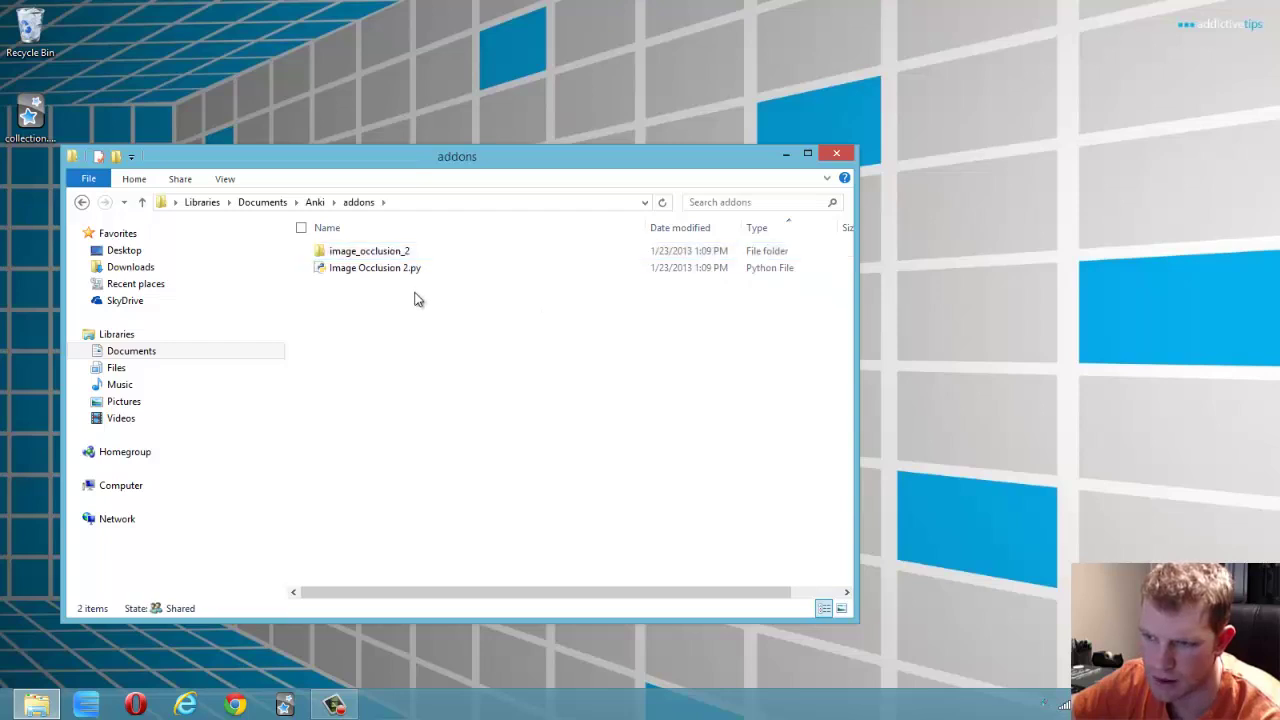
pyautogui.press('BackSpace')
# - Inspect the User 1 folder and its collection.media subfolder, mark collection.media, collection.anki2 and collection.media.db, and close the file window
pyautogui.doubleClick(410, 266)
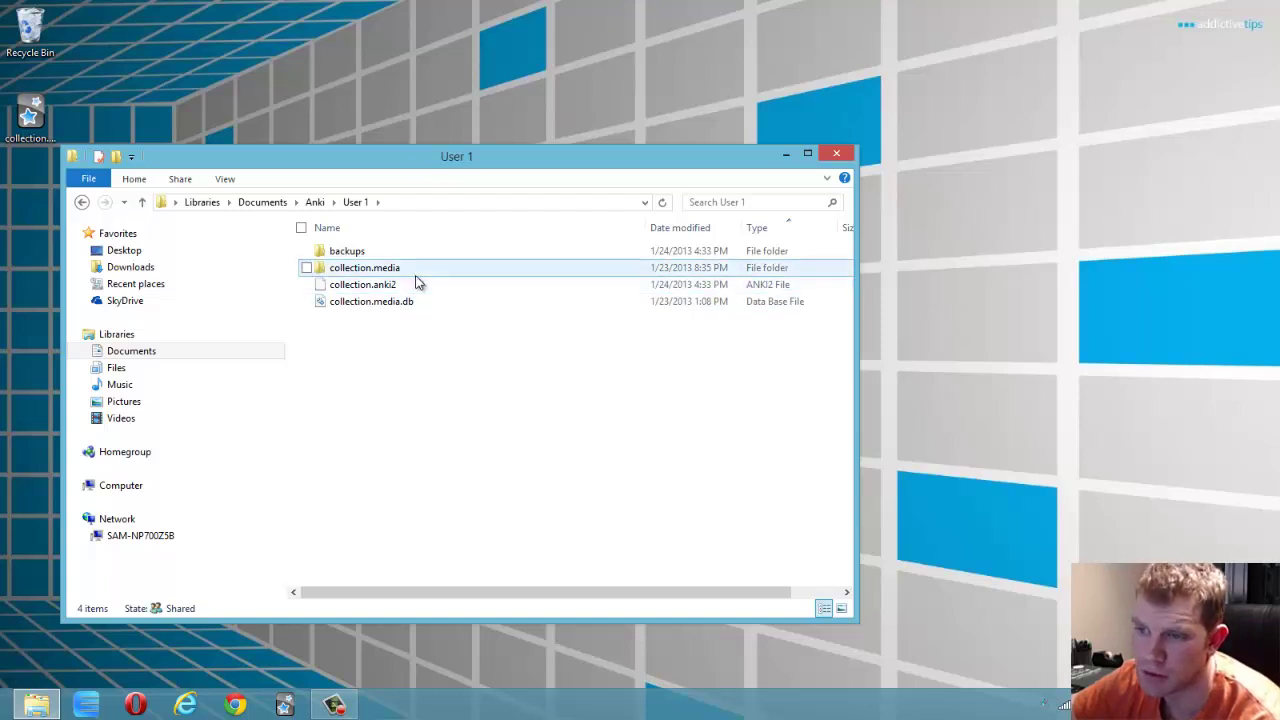
pyautogui.doubleClick(417, 272)
pyautogui.press('BackSpace')
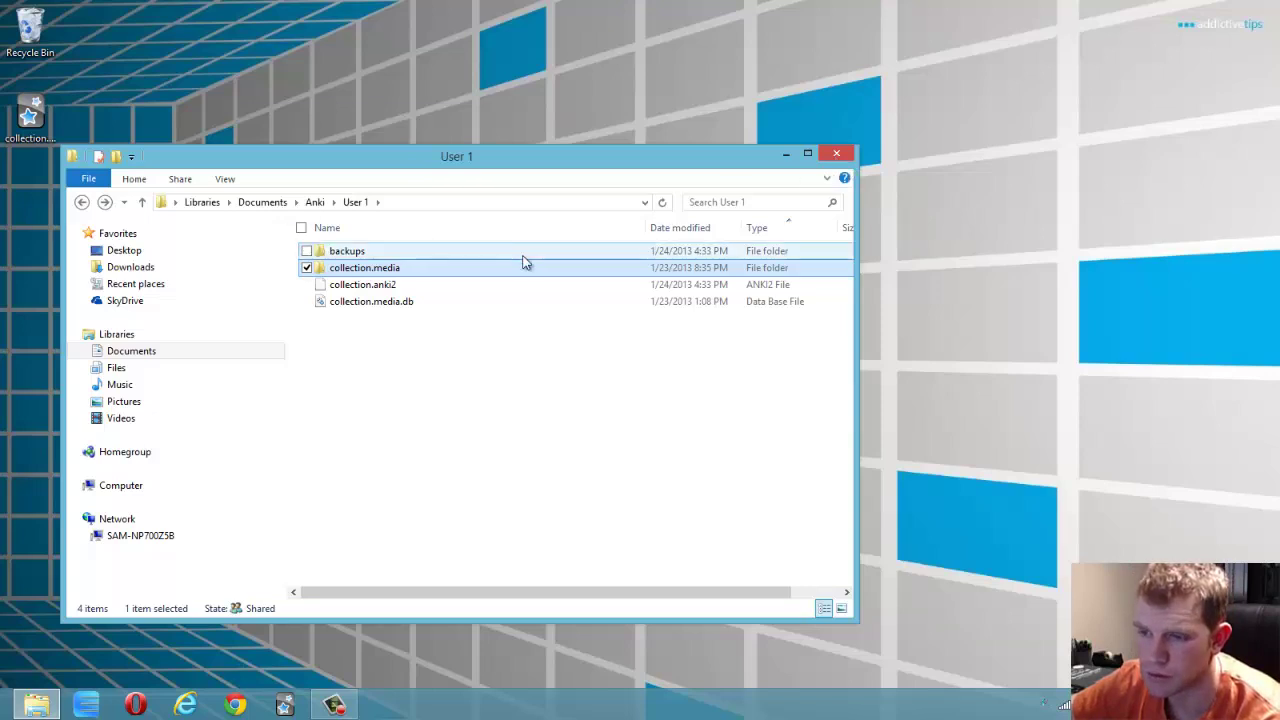
pyautogui.moveTo(522, 261)
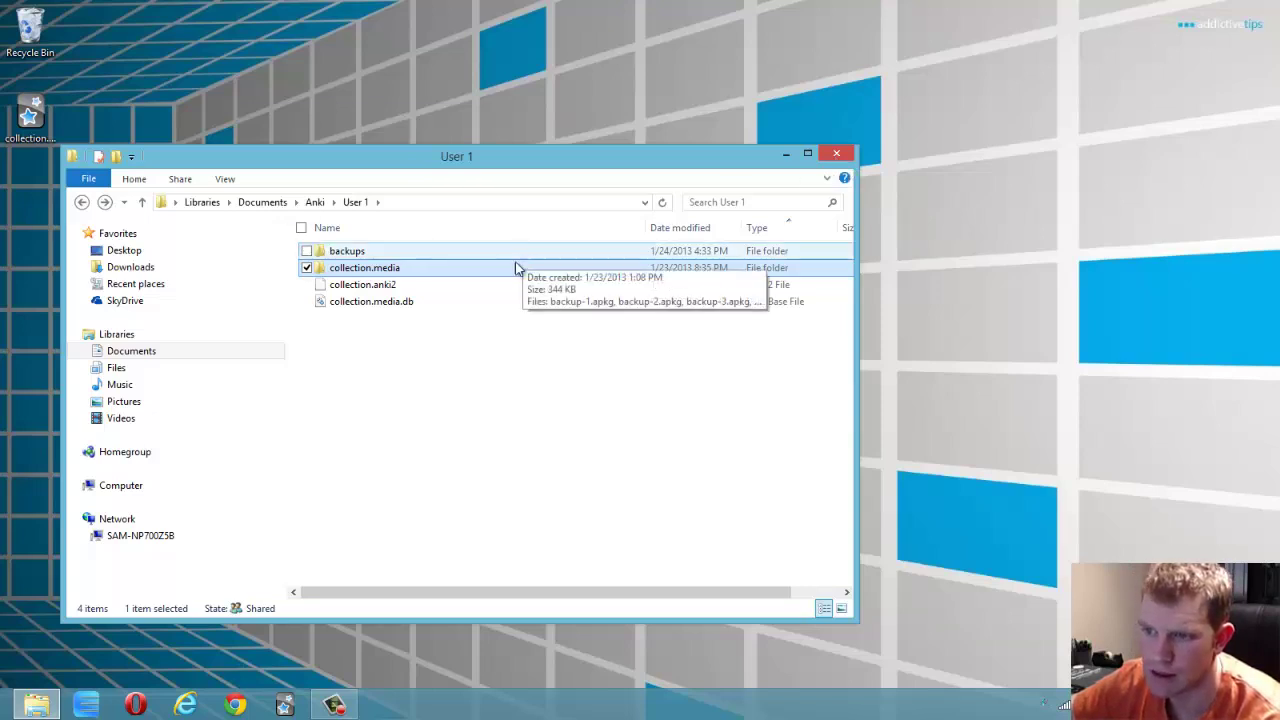
pyautogui.click(308, 289)
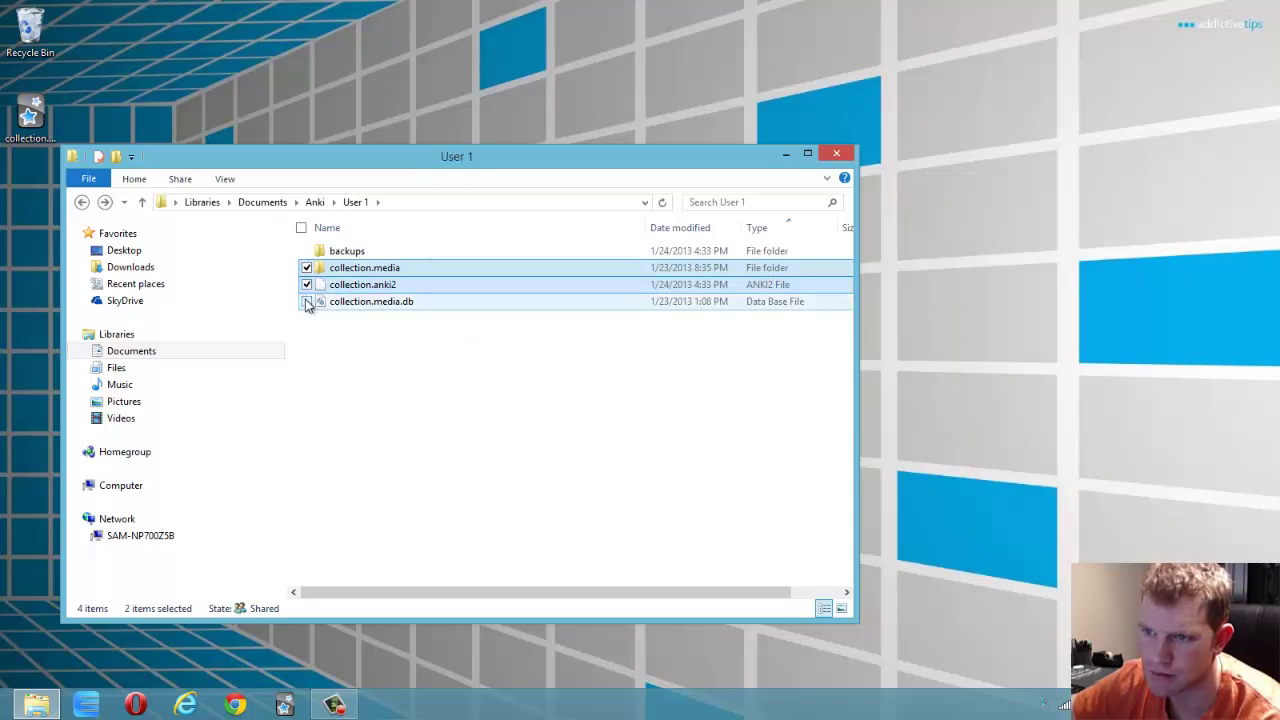
pyautogui.click(307, 301)
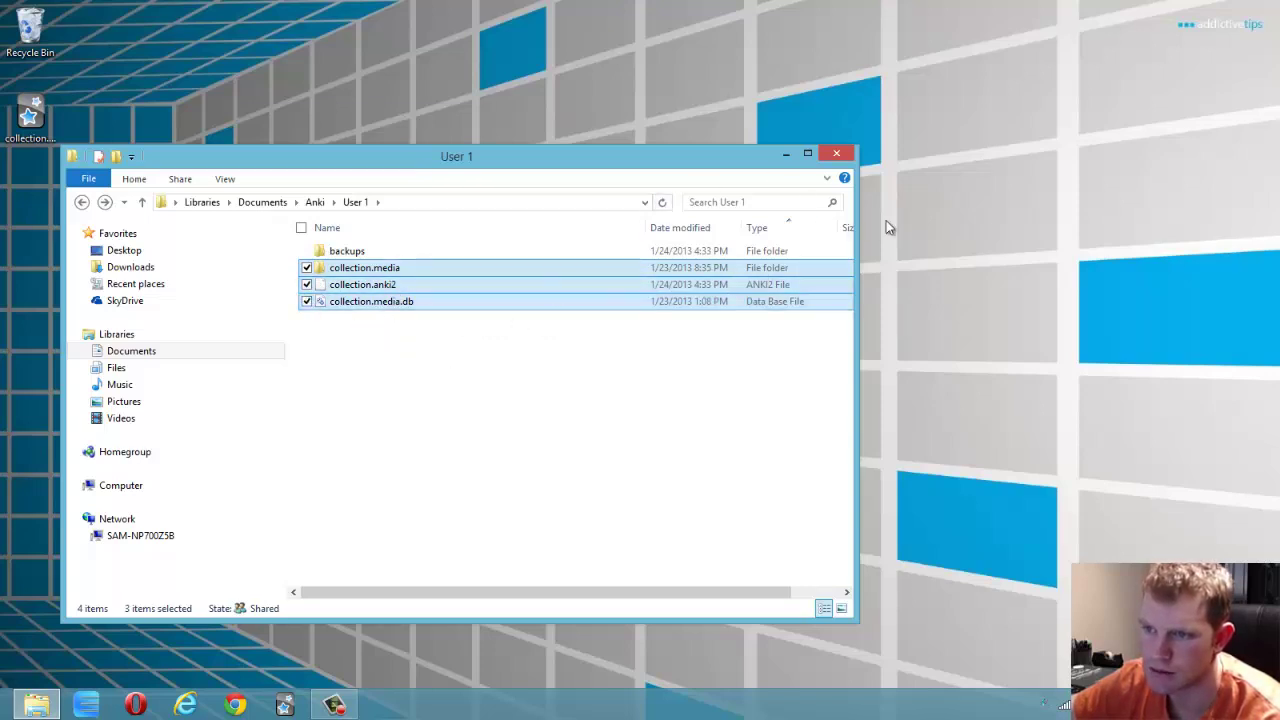
pyautogui.click(838, 156)
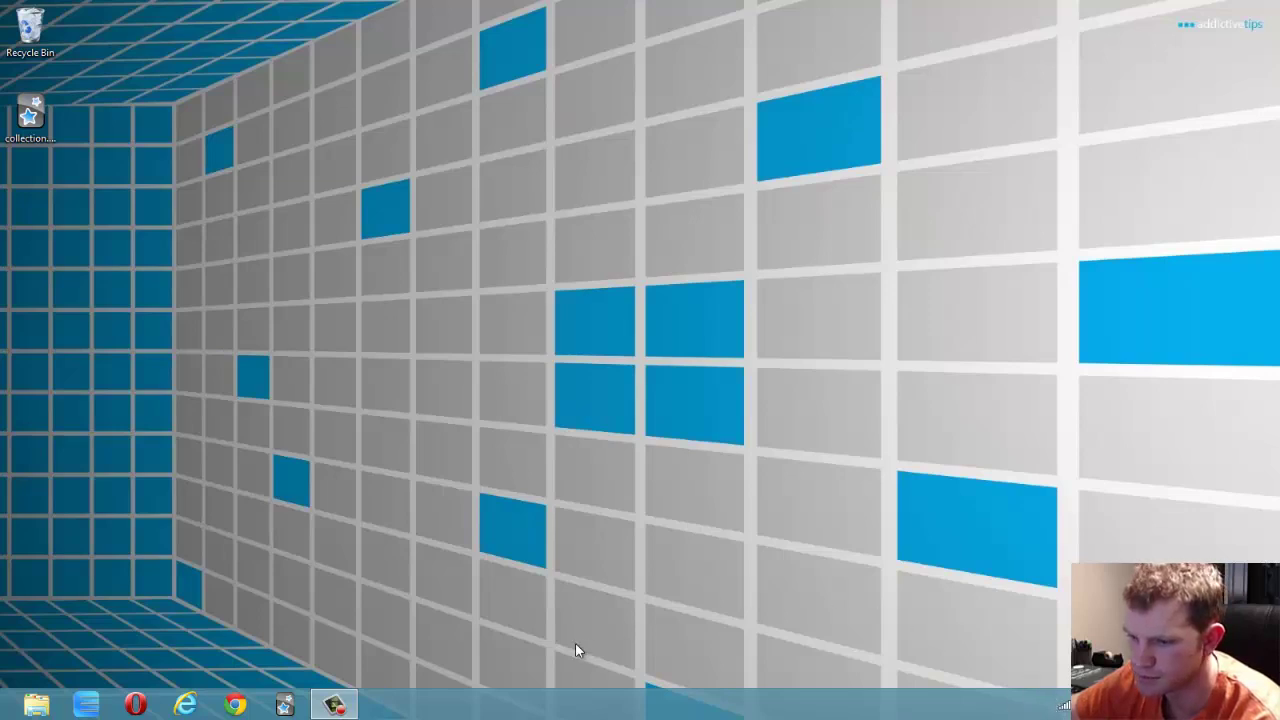
# - Switch to Anki and create a new deck named Test
pyautogui.click(284, 705)
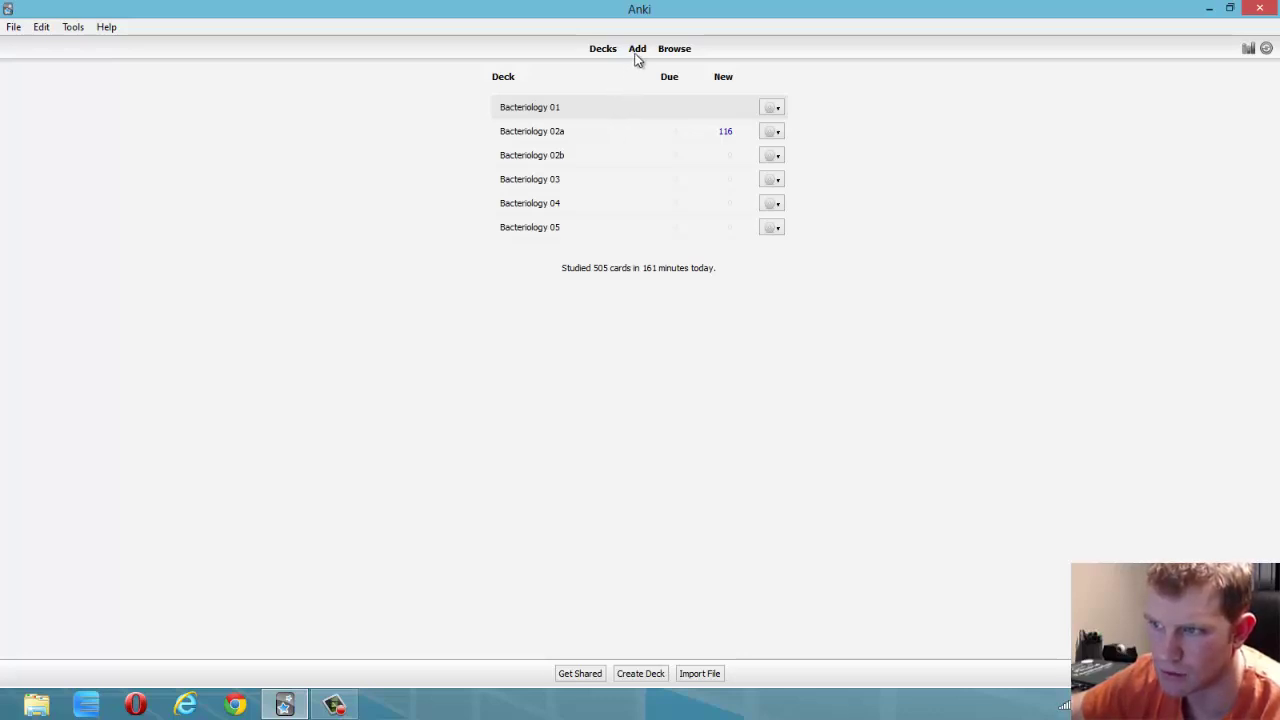
pyautogui.click(648, 676)
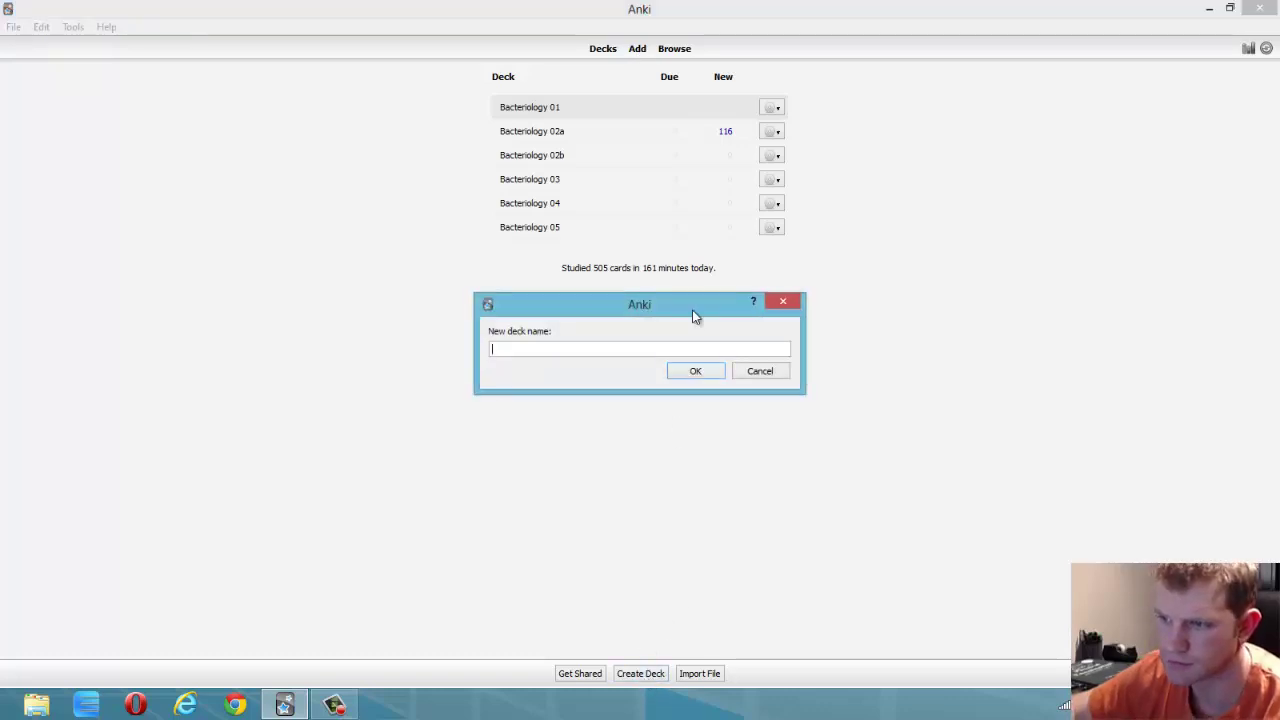
pyautogui.write('T')
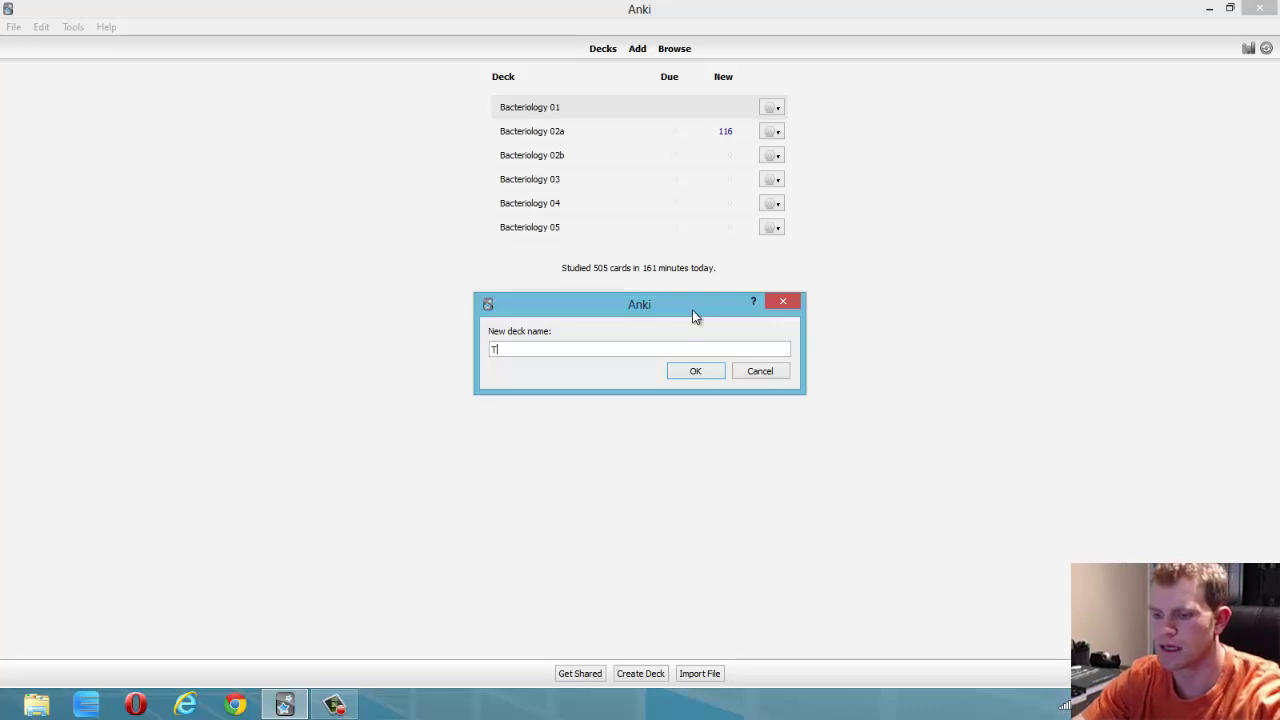
pyautogui.write('est')
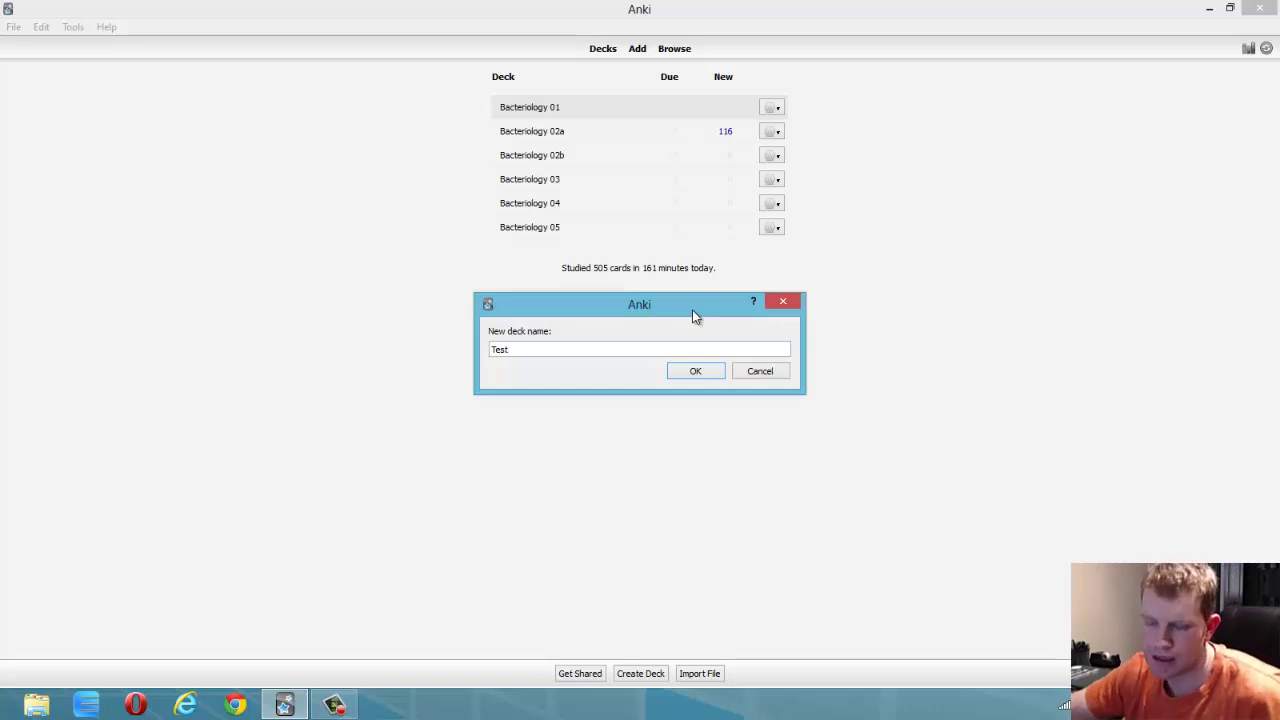
pyautogui.click(714, 378)
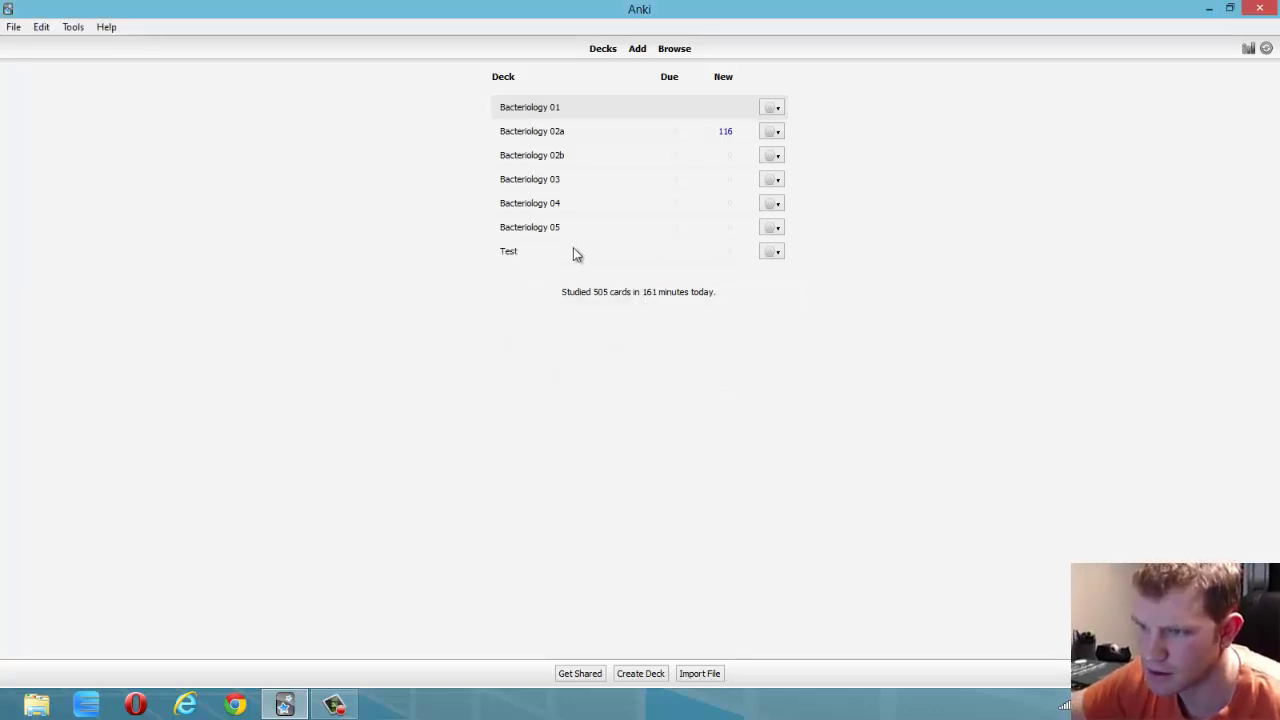
# - View the Test deck's overview and examine its options for new cards per day and maximum reviews per day
pyautogui.click(508, 253)
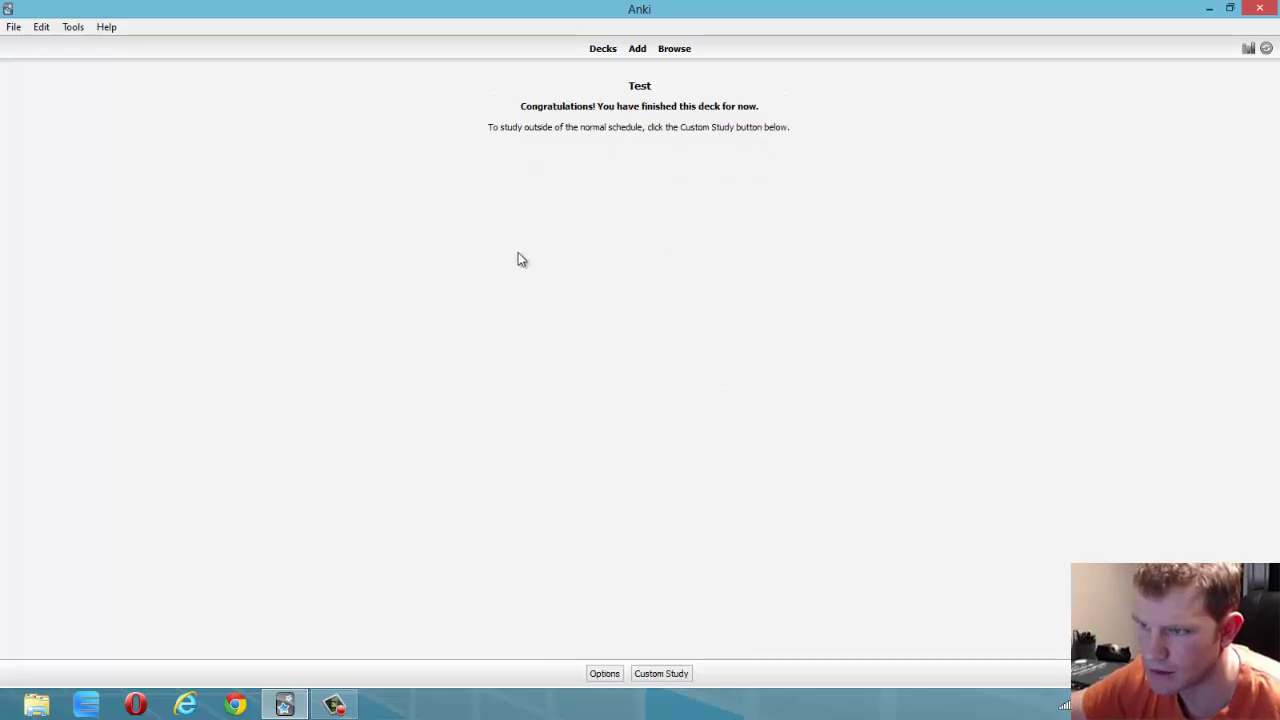
pyautogui.click(603, 49)
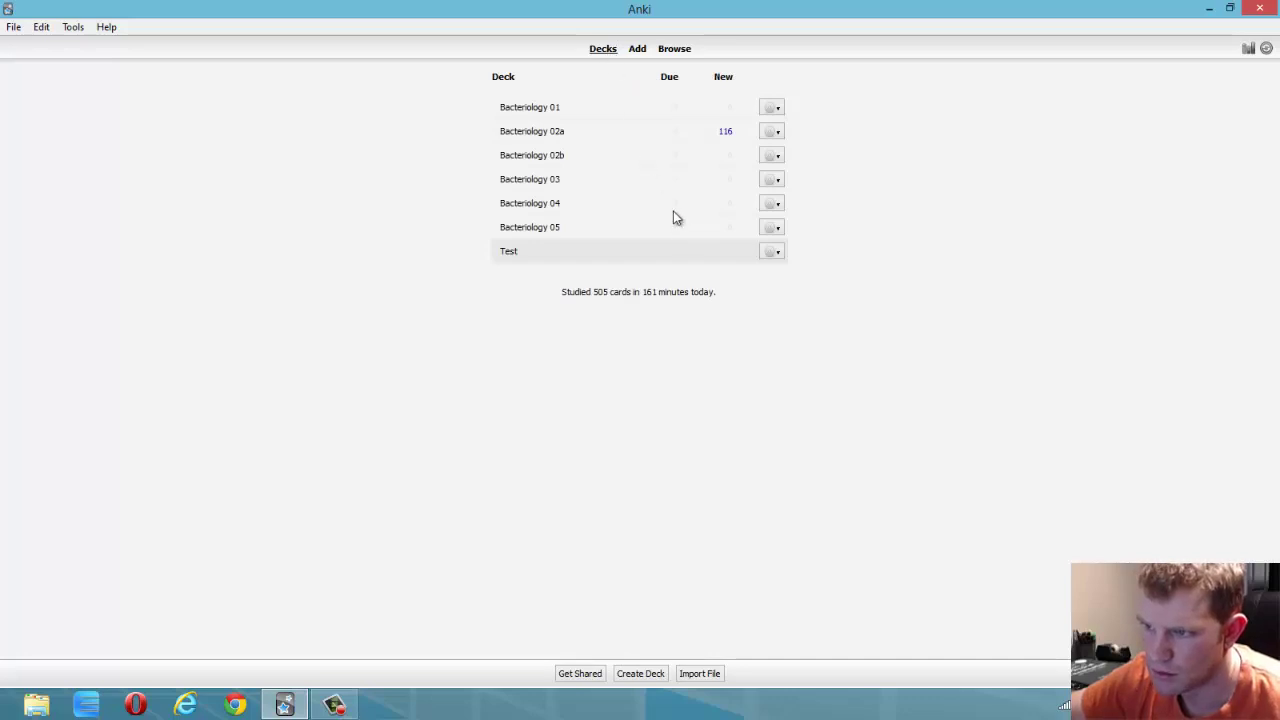
pyautogui.click(772, 256)
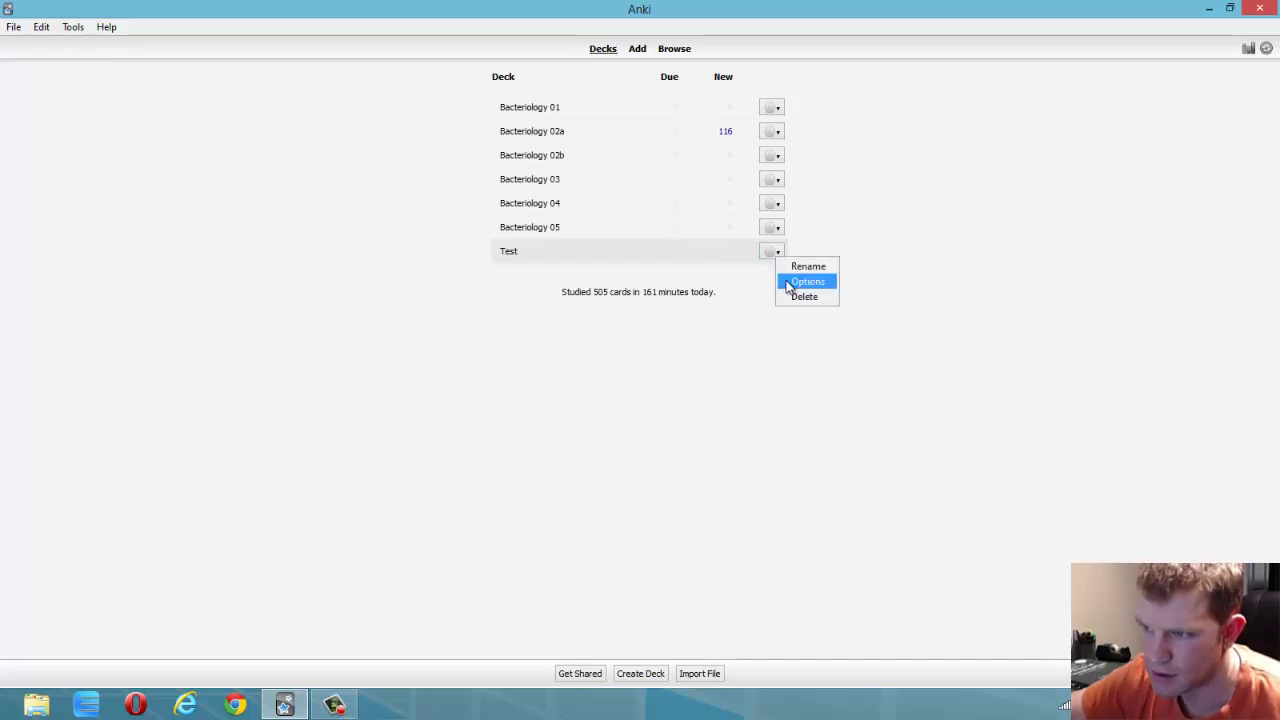
pyautogui.click(786, 281)
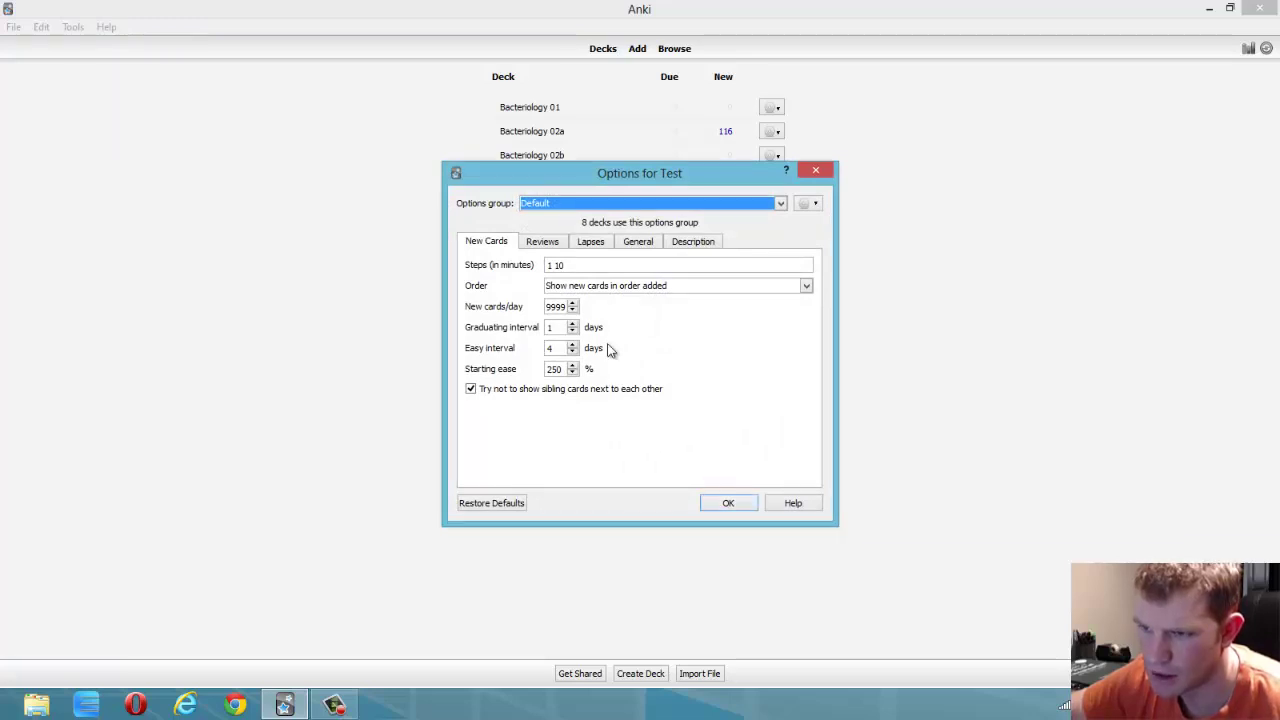
pyautogui.click(547, 307)
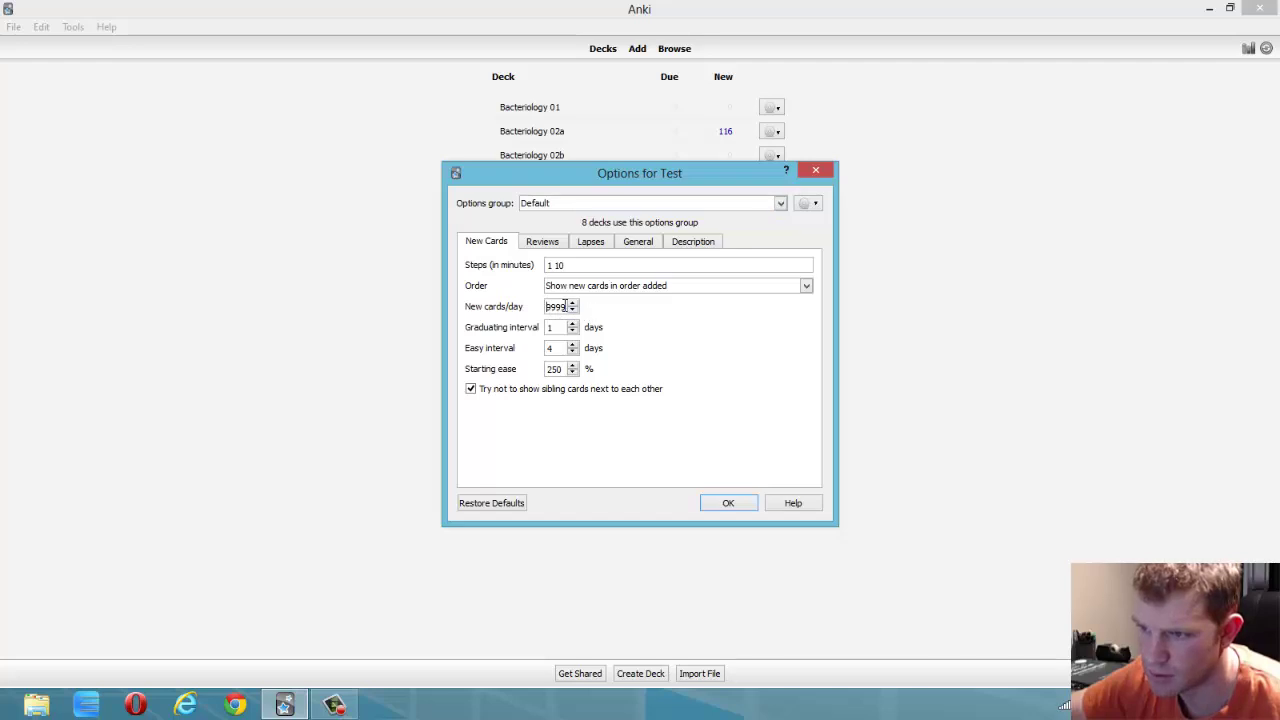
pyautogui.moveTo(548, 306); pyautogui.dragTo(584, 308)
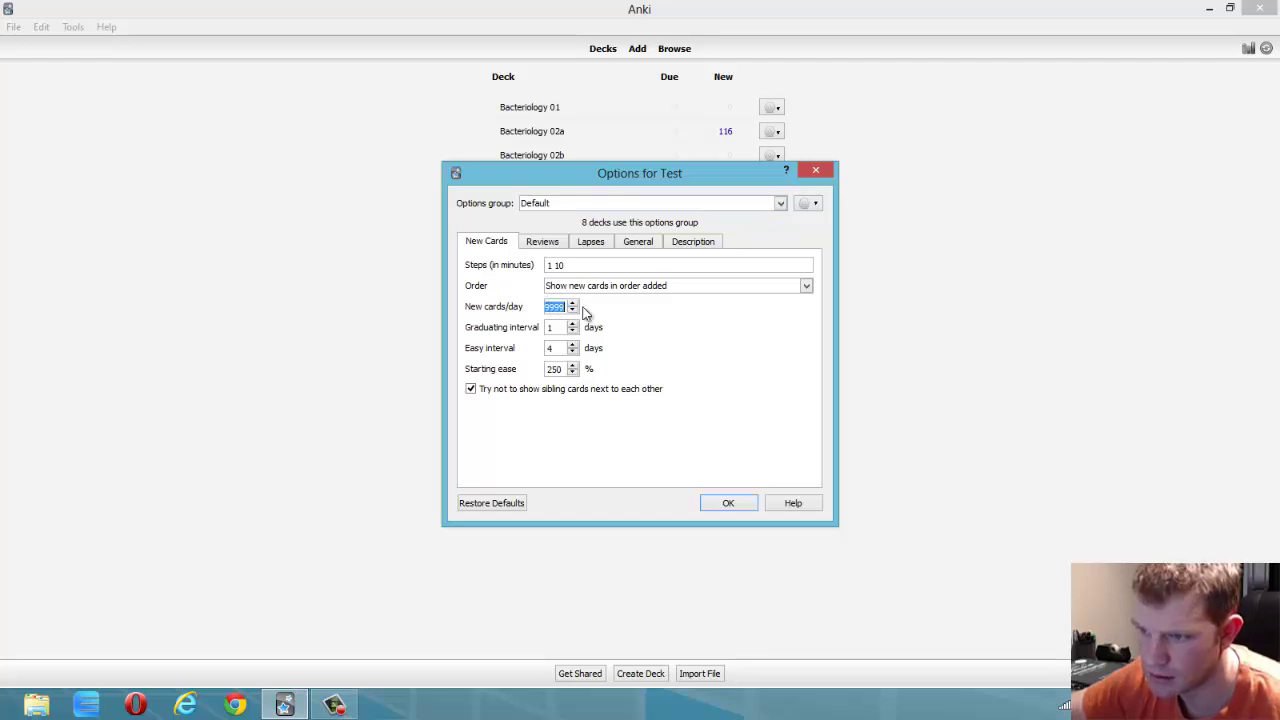
pyautogui.click(555, 248)
pyautogui.moveTo(561, 265); pyautogui.dragTo(588, 278)
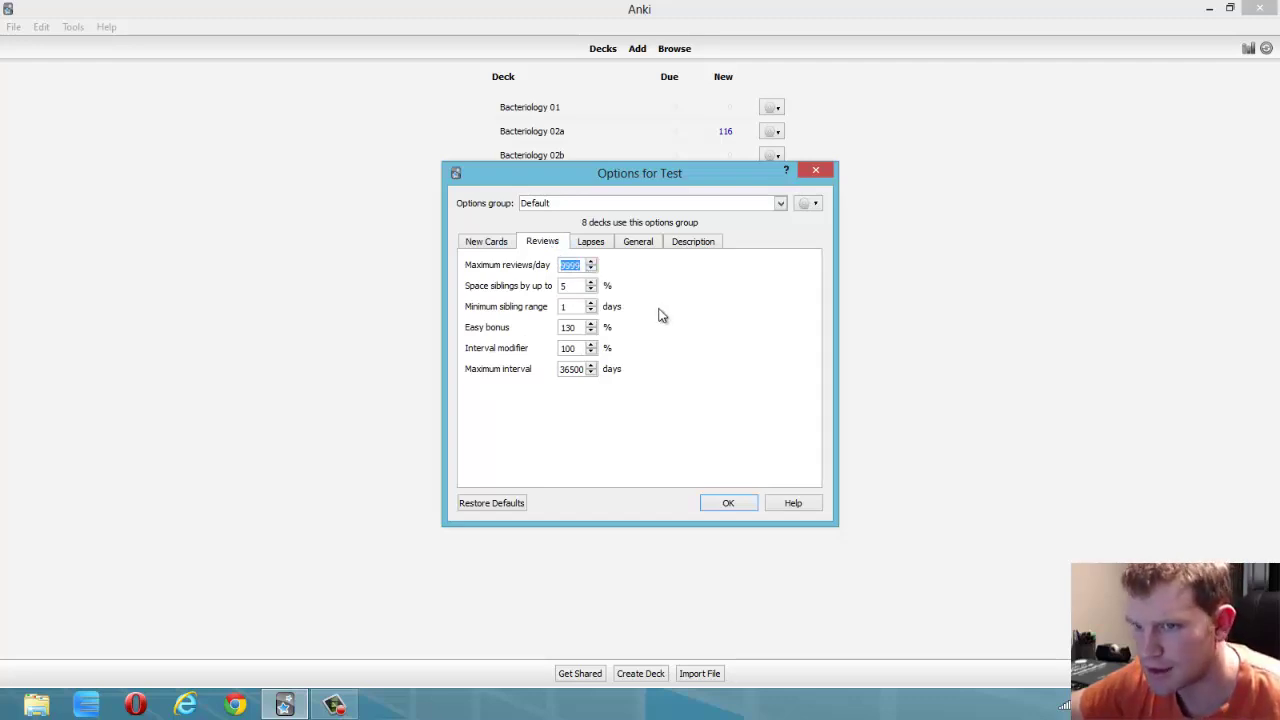
pyautogui.click(746, 503)
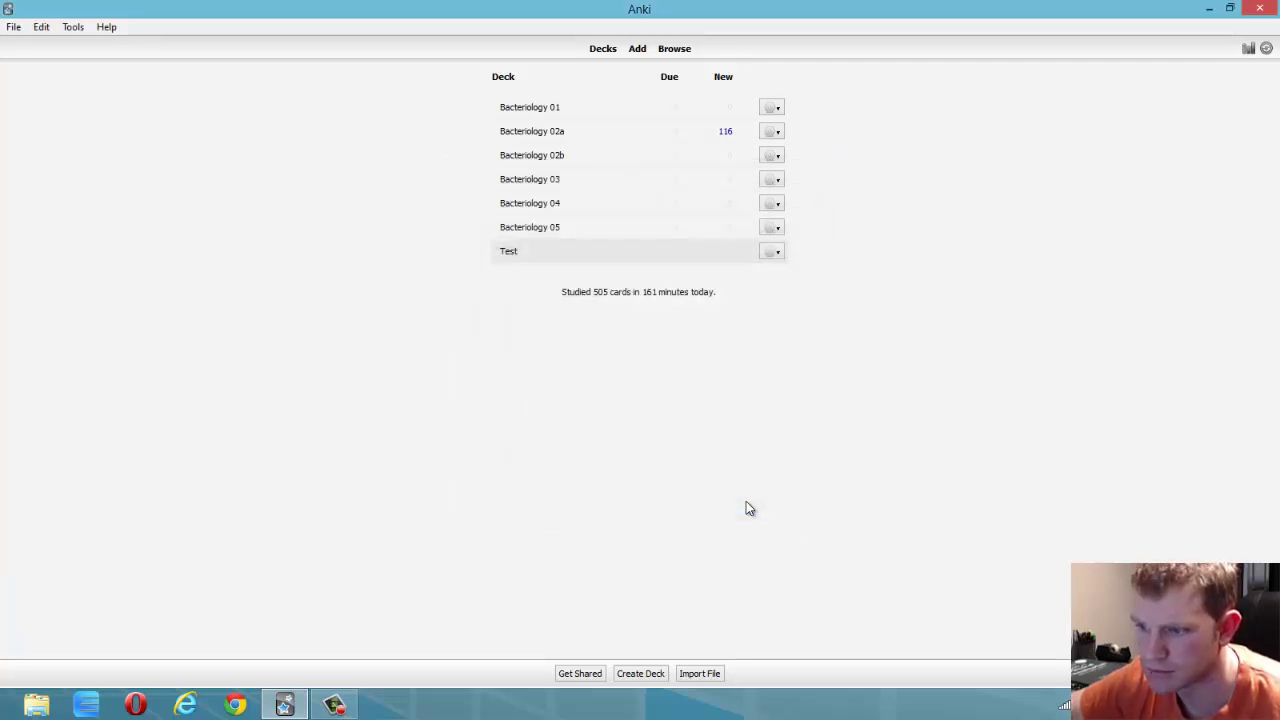
# - Start adding a new note and set its note type to Basic
pyautogui.click(638, 50)
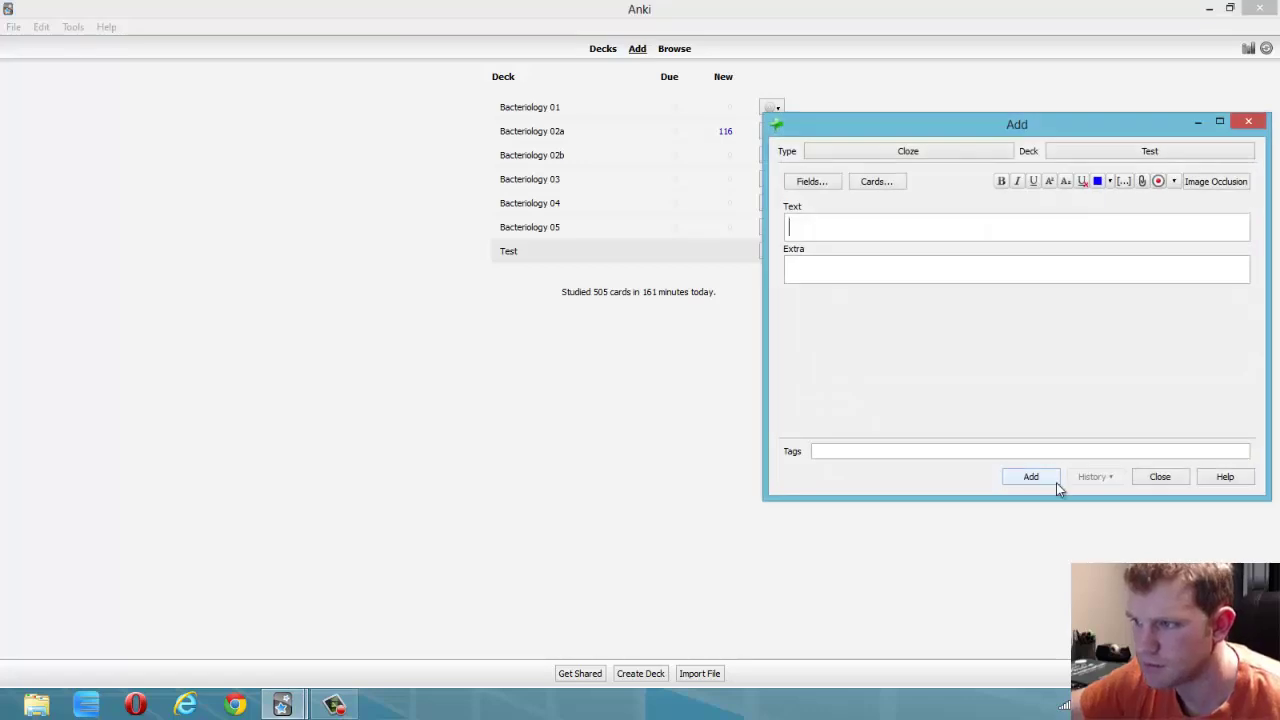
pyautogui.moveTo(1037, 129); pyautogui.dragTo(992, 150)
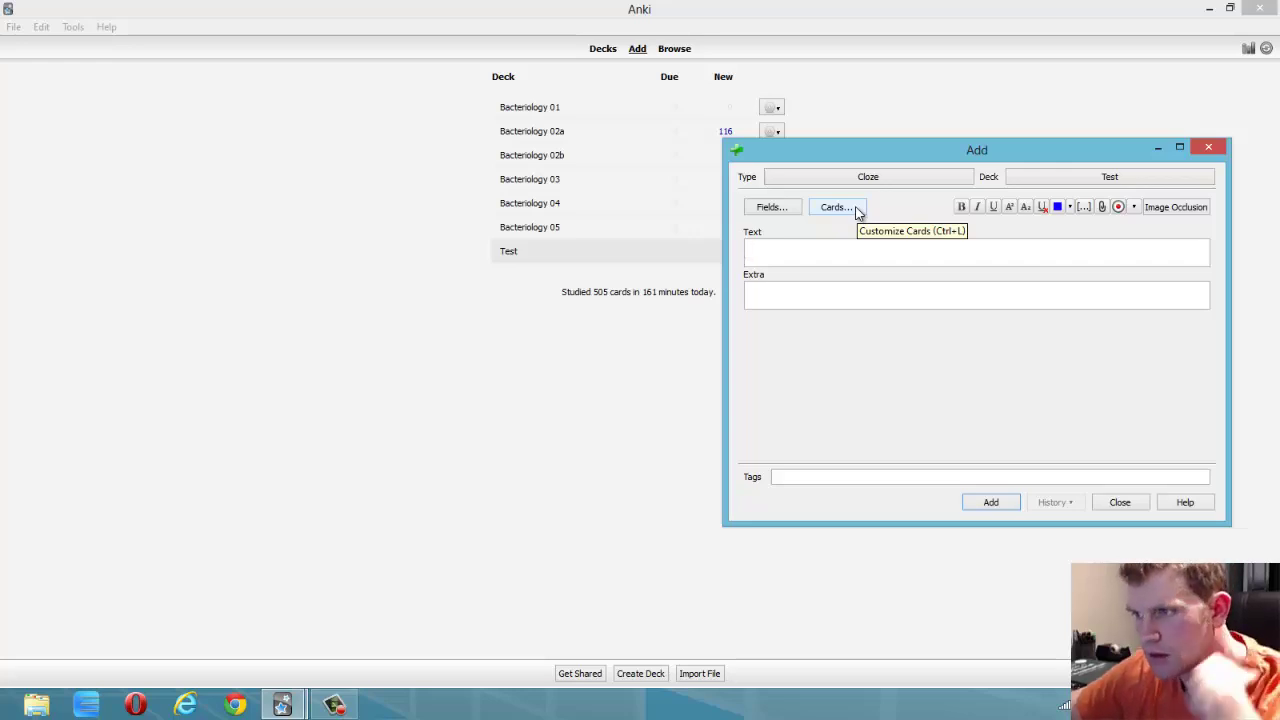
pyautogui.click(878, 179)
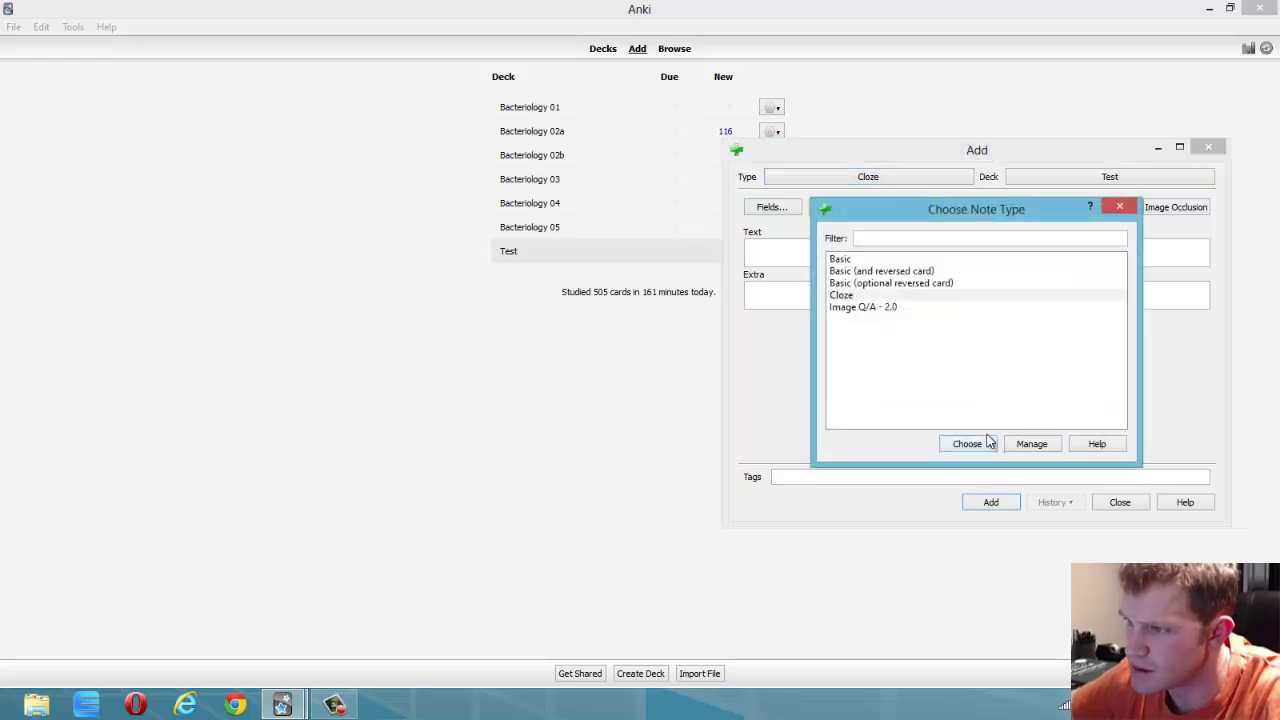
pyautogui.click(866, 260)
pyautogui.click(964, 445)
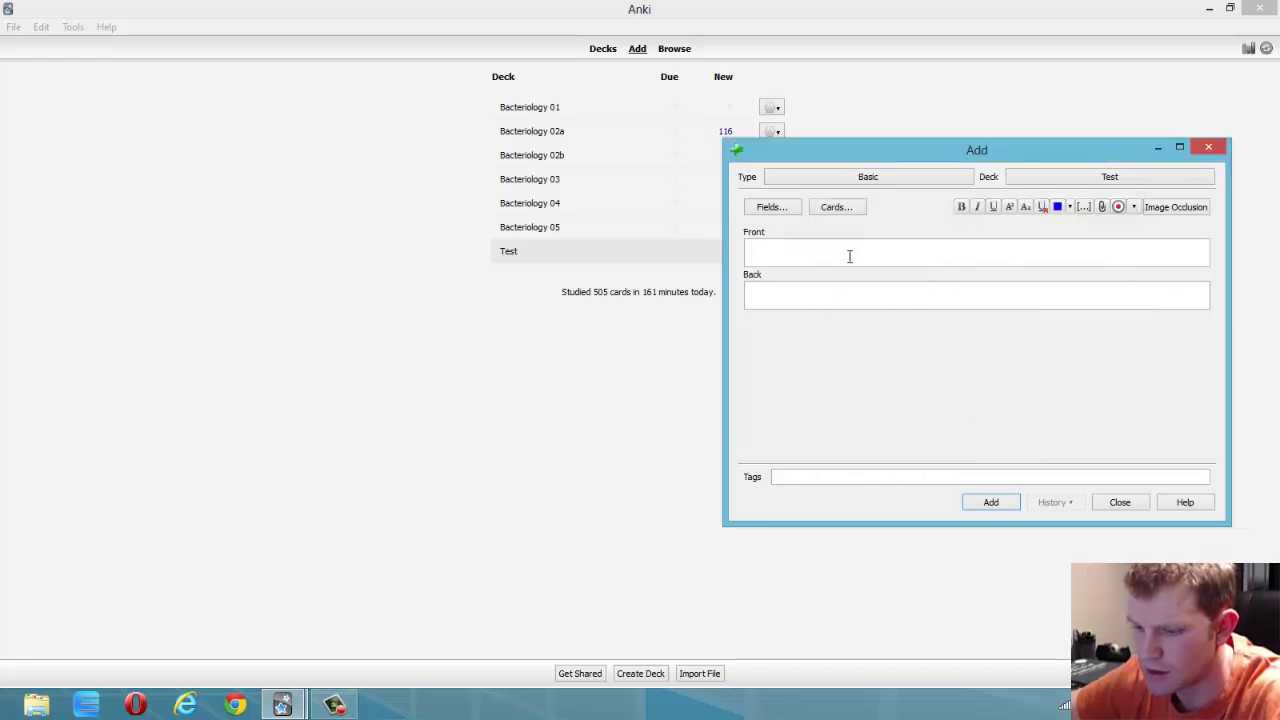
# - Fill in the note's front with "question on basic" and its back with "basic answer"
pyautogui.write('qu')
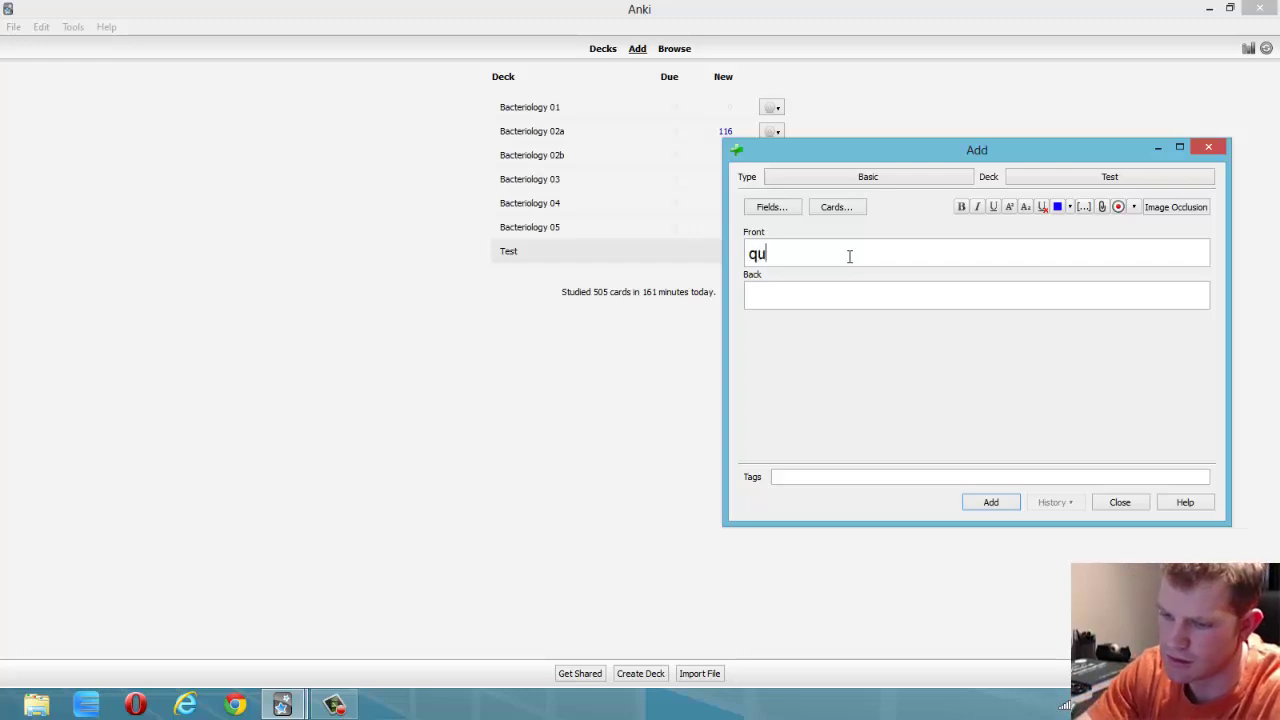
pyautogui.write('estion on basic')
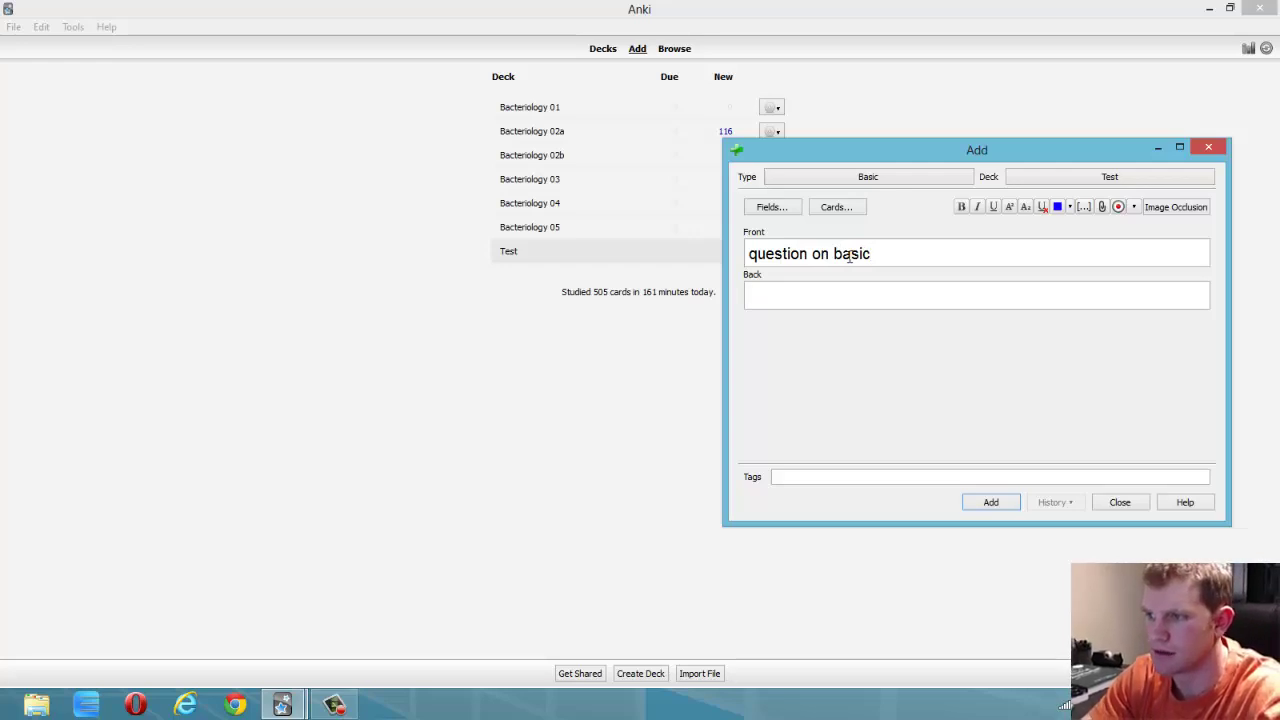
pyautogui.write('basic')
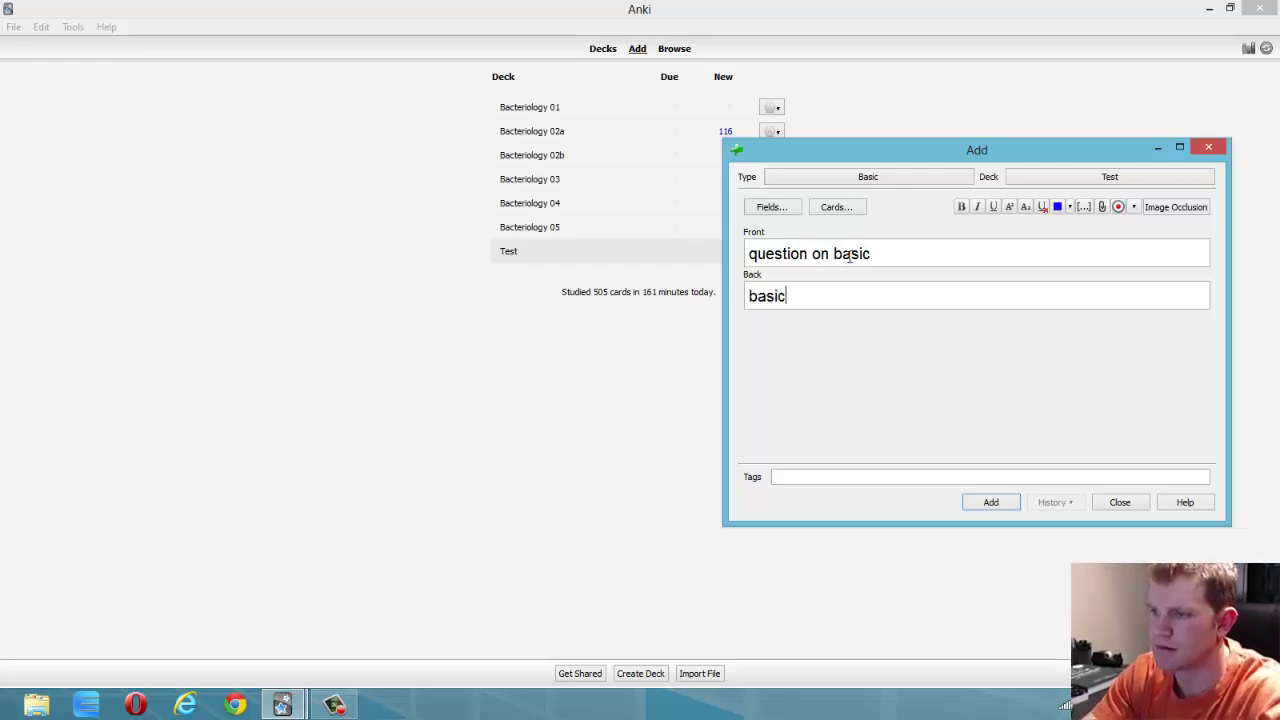
pyautogui.write(' asn')
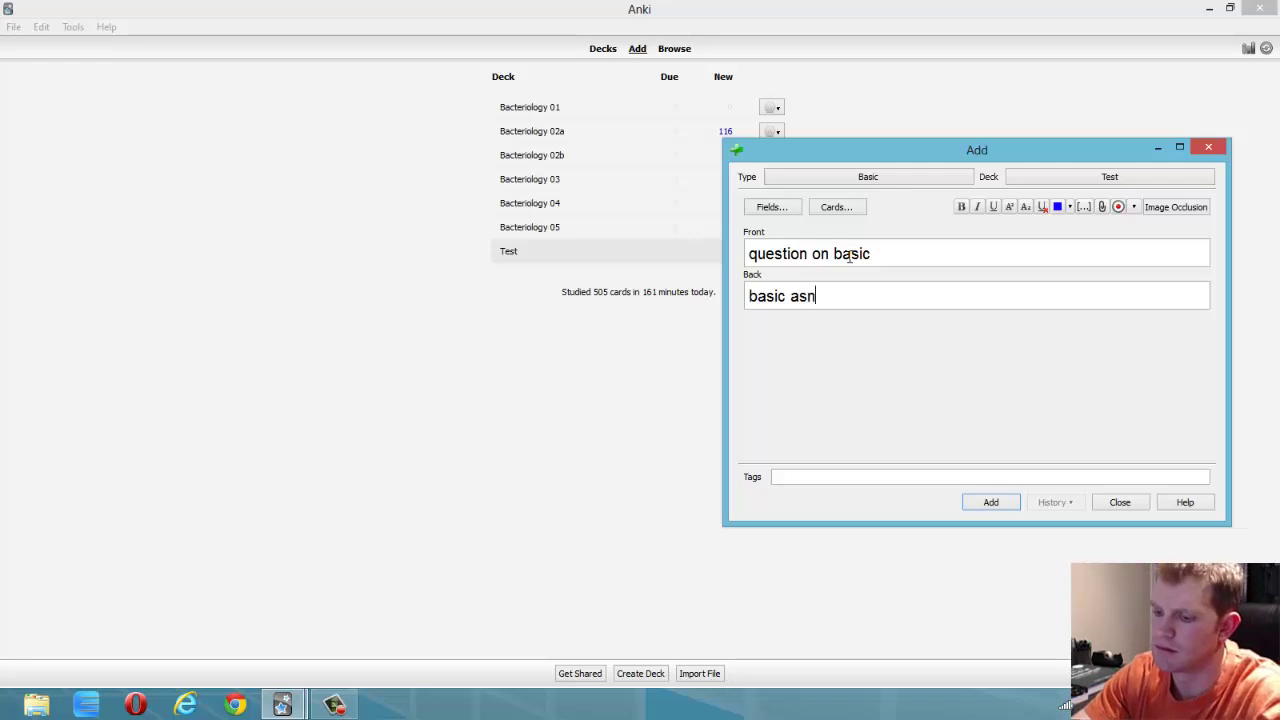
pyautogui.press('BackSpace')
pyautogui.press('BackSpace')
pyautogui.write('nswer')
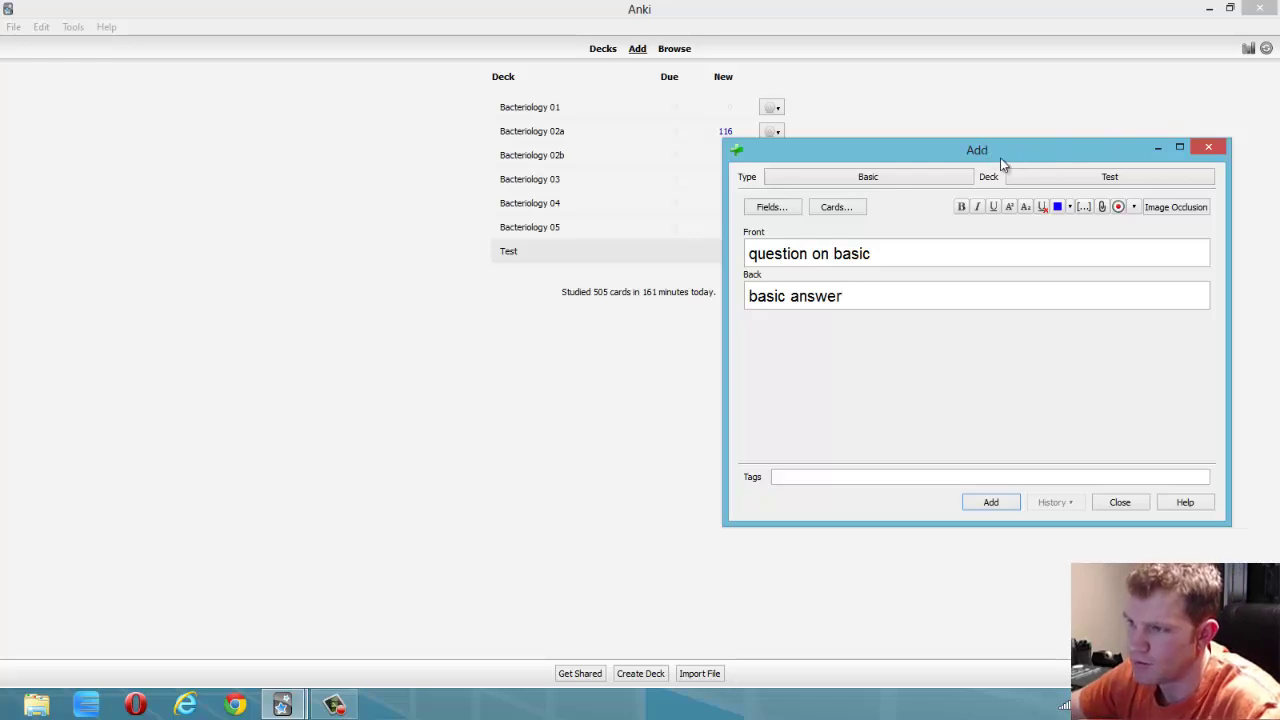
# - Choose Test as the note's deck and add the Basic note to it
pyautogui.click(1088, 177)
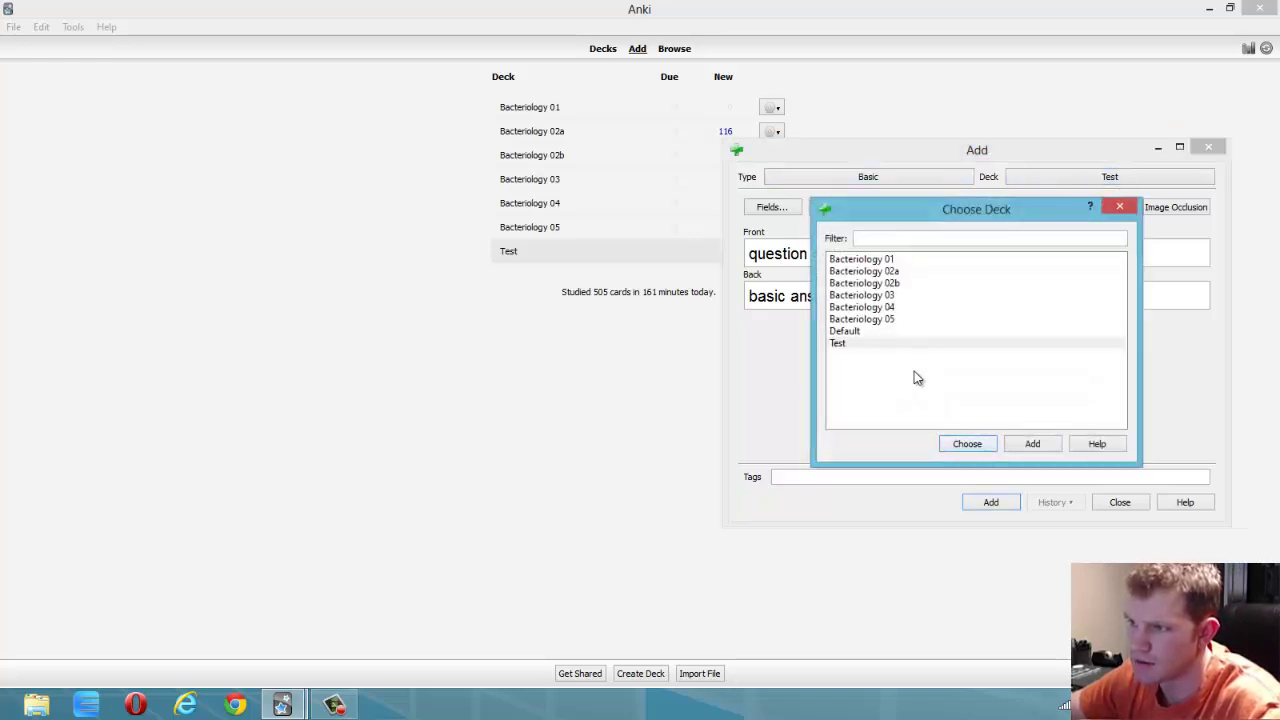
pyautogui.click(837, 342)
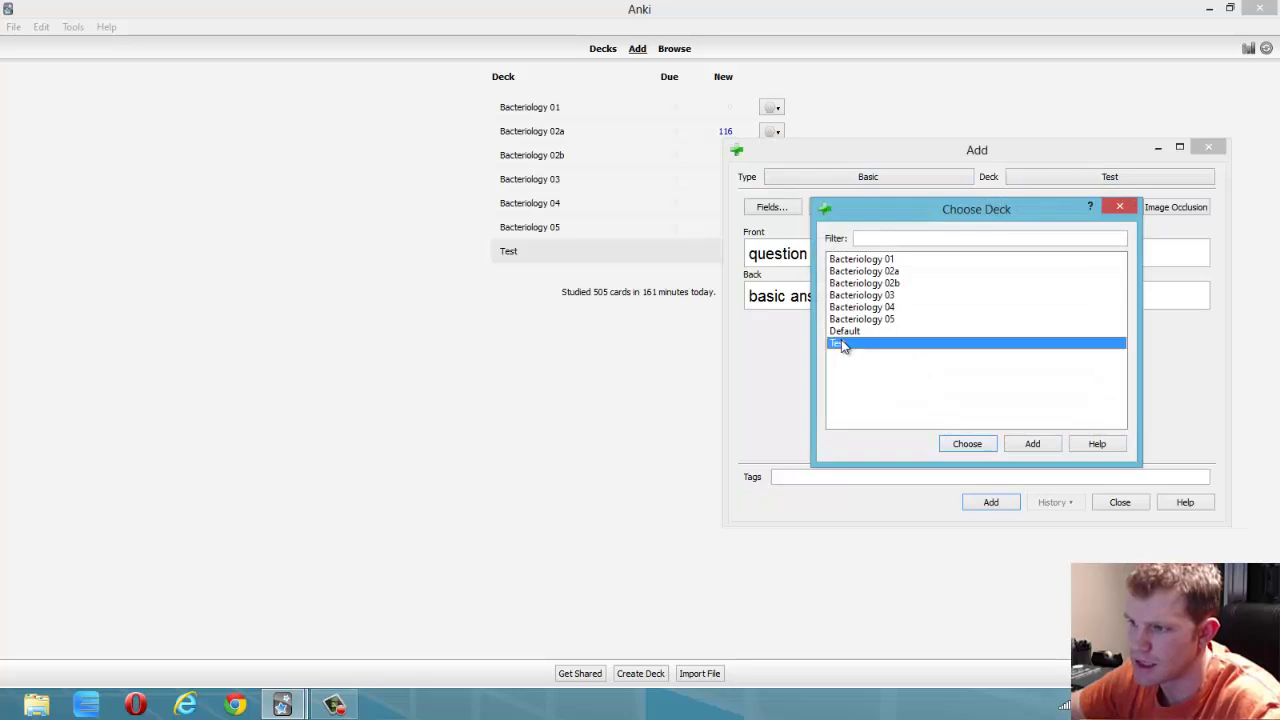
pyautogui.click(902, 260)
pyautogui.click(900, 283)
pyautogui.click(898, 320)
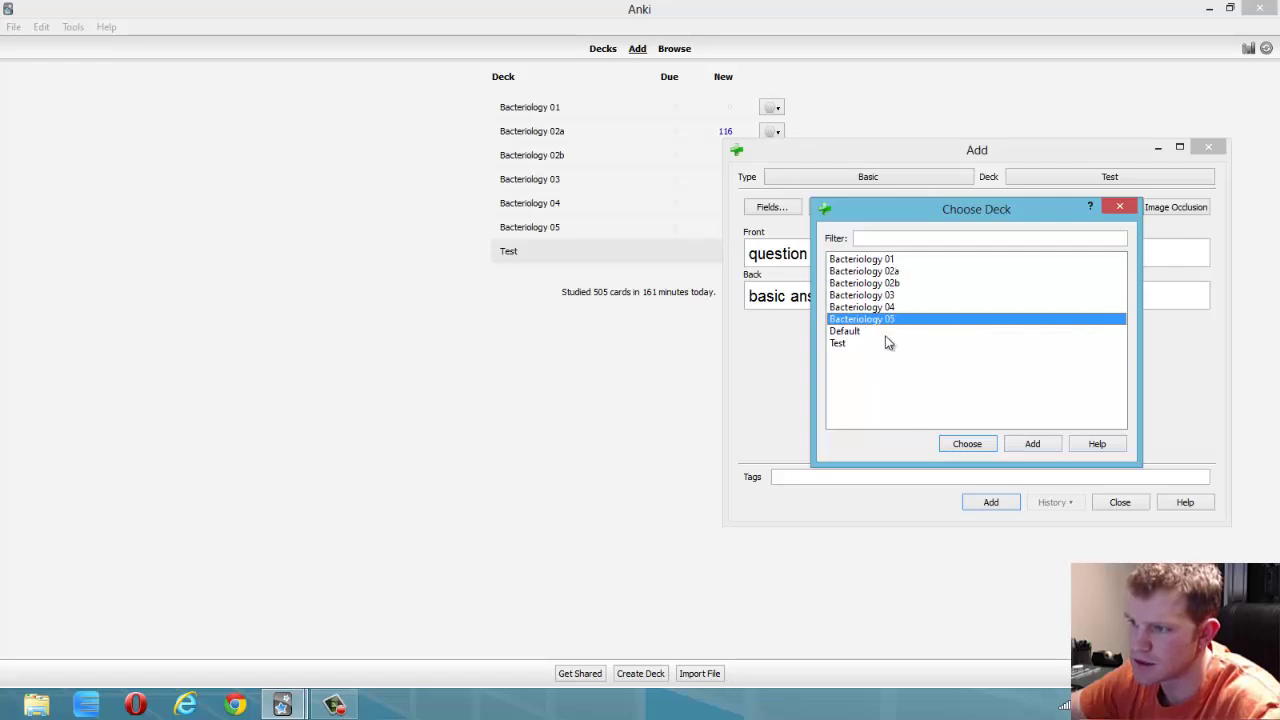
pyautogui.click(872, 344)
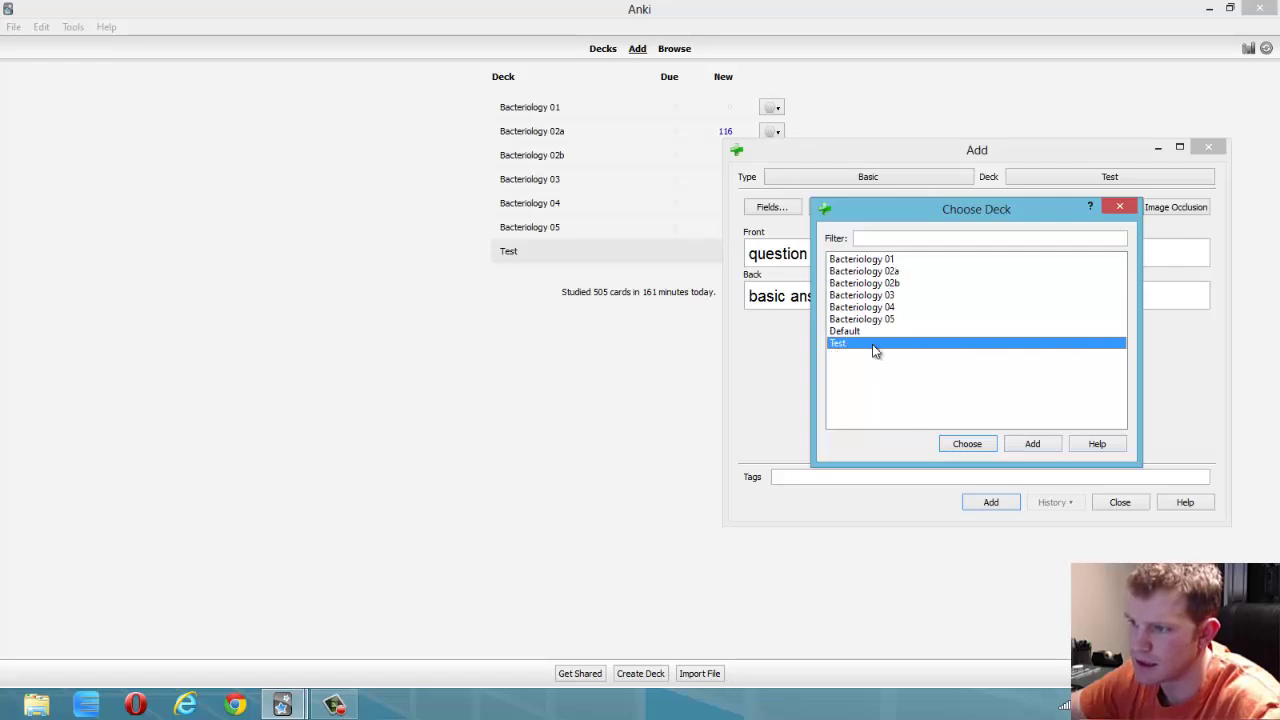
pyautogui.click(967, 444)
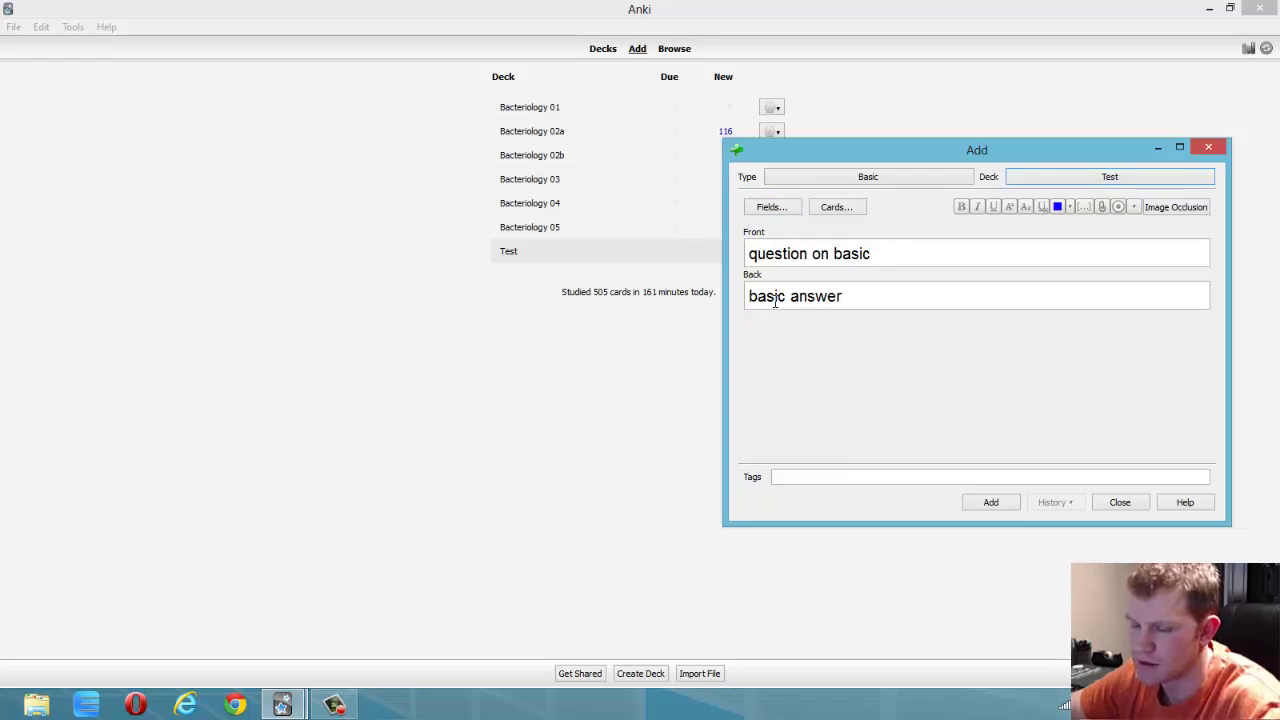
pyautogui.click(949, 241)
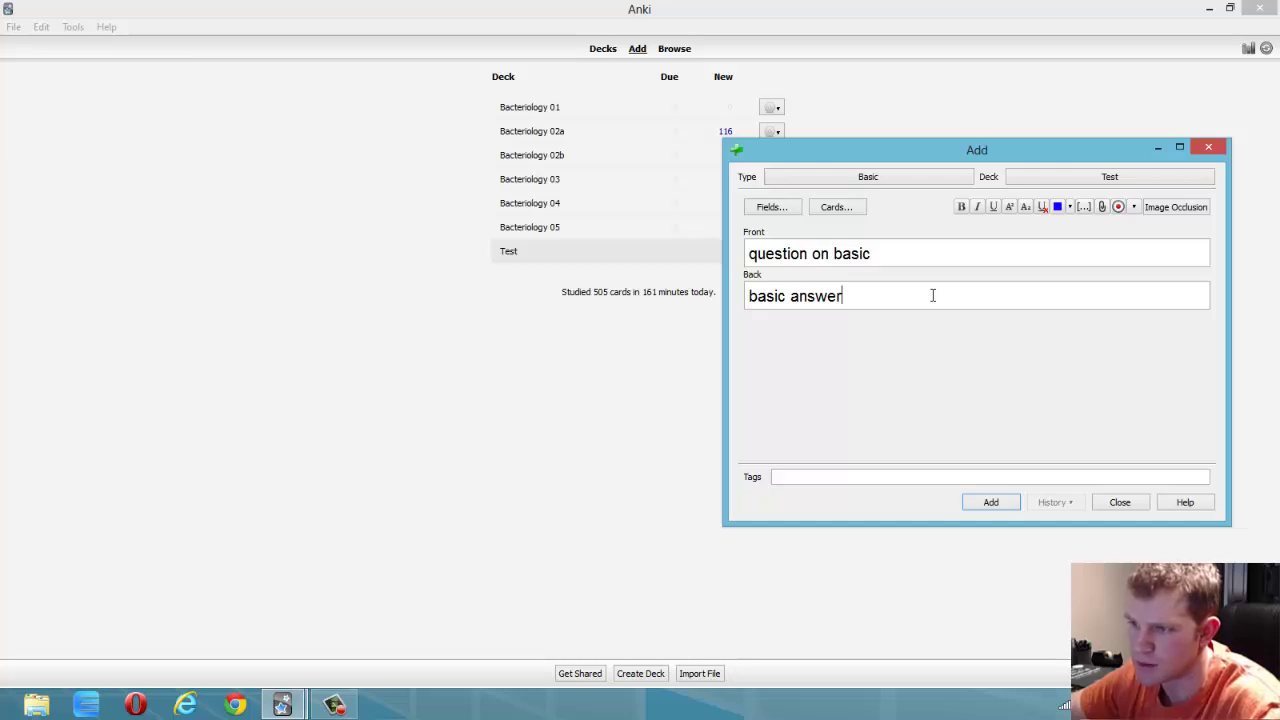
pyautogui.click(991, 505)
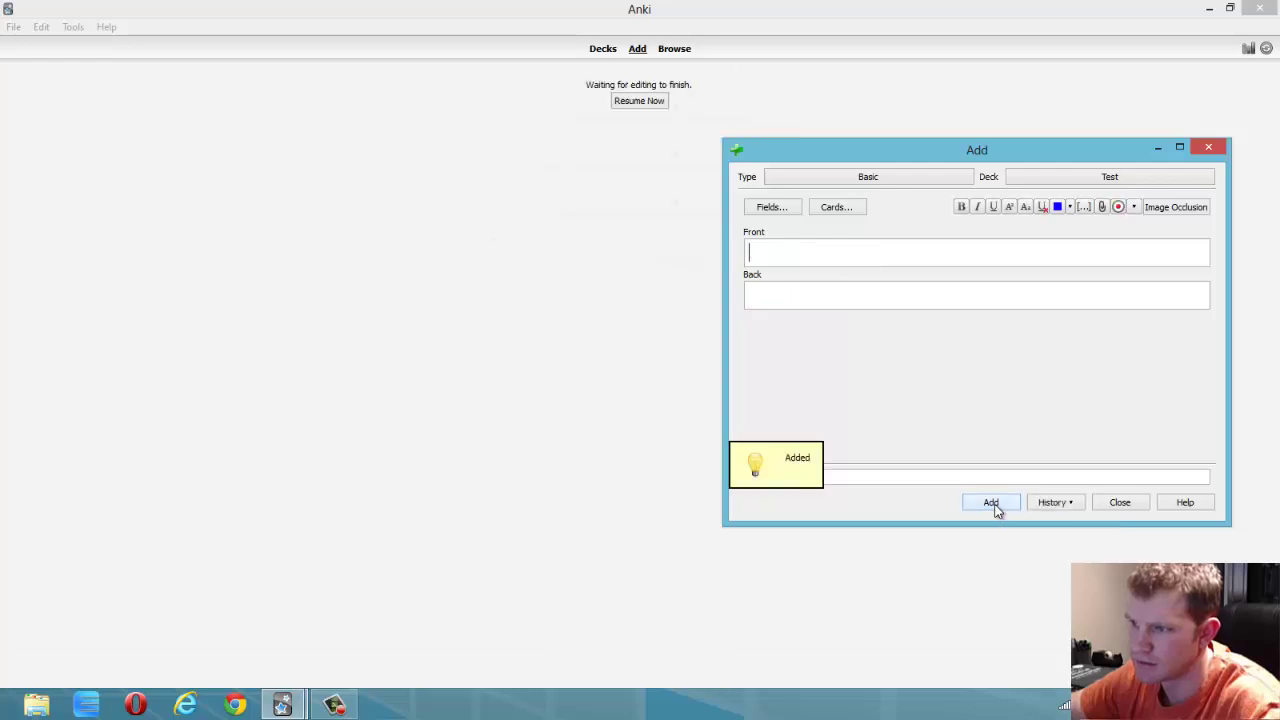
# - Switch to OneNote and find the Sterilization slide in the 01/24-General Principals of Pharm page
pyautogui.click(1209, 12)
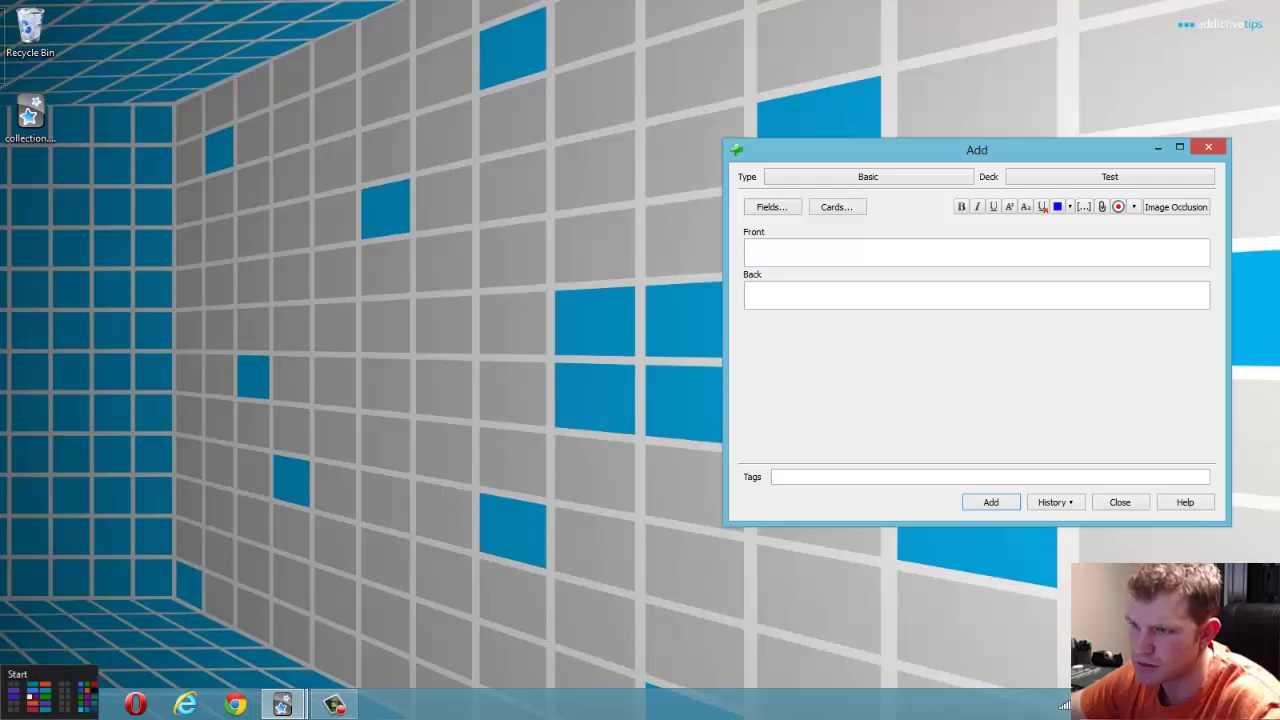
pyautogui.click(3, 716)
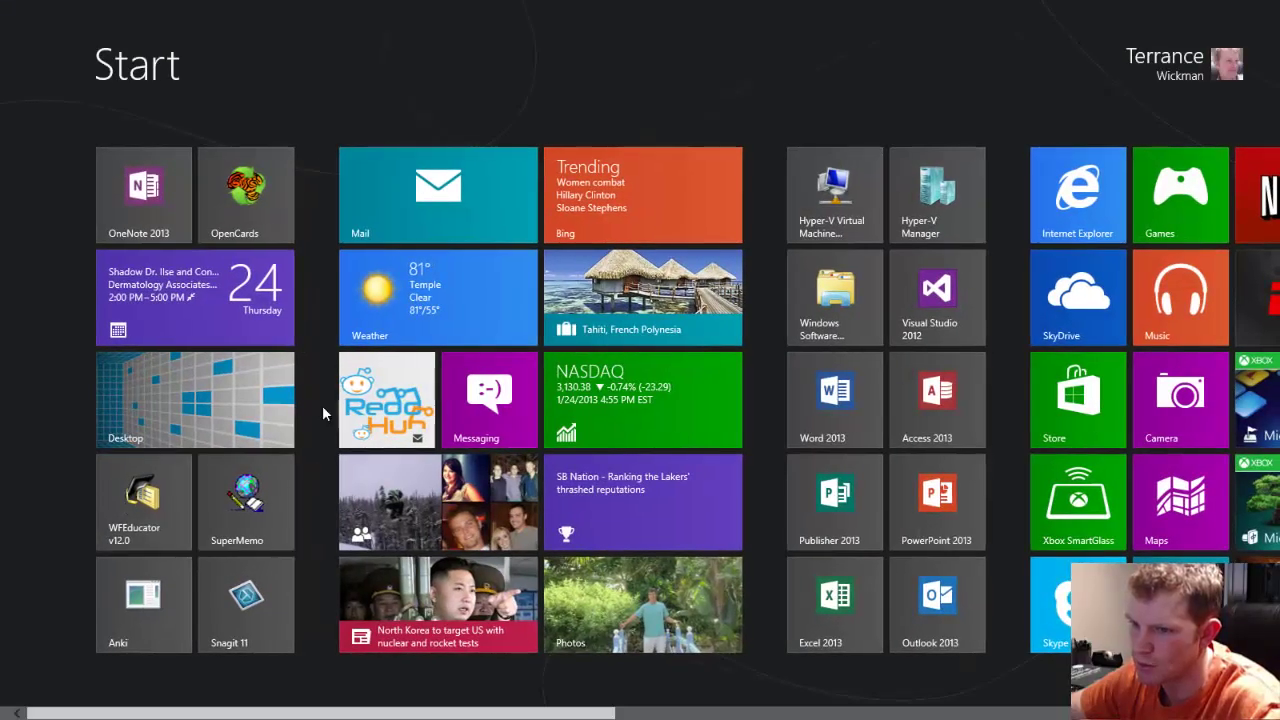
pyautogui.click(149, 207)
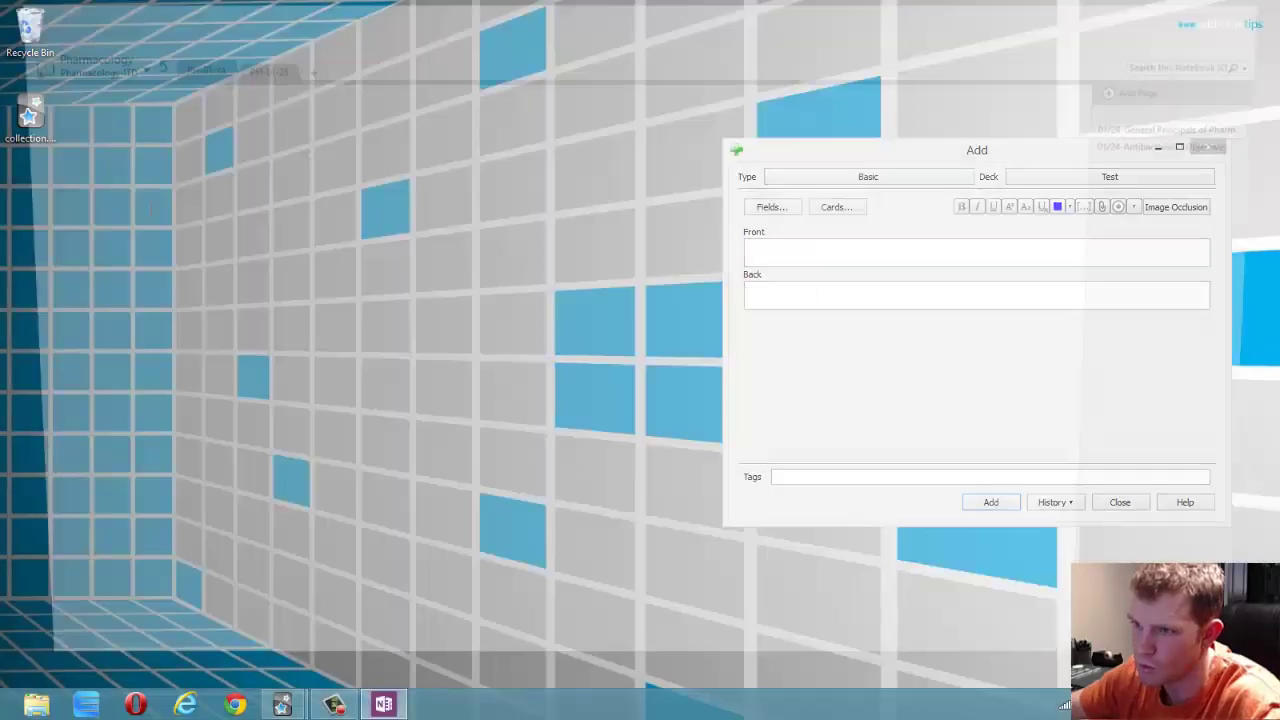
pyautogui.scroll(-10, 349, 306)
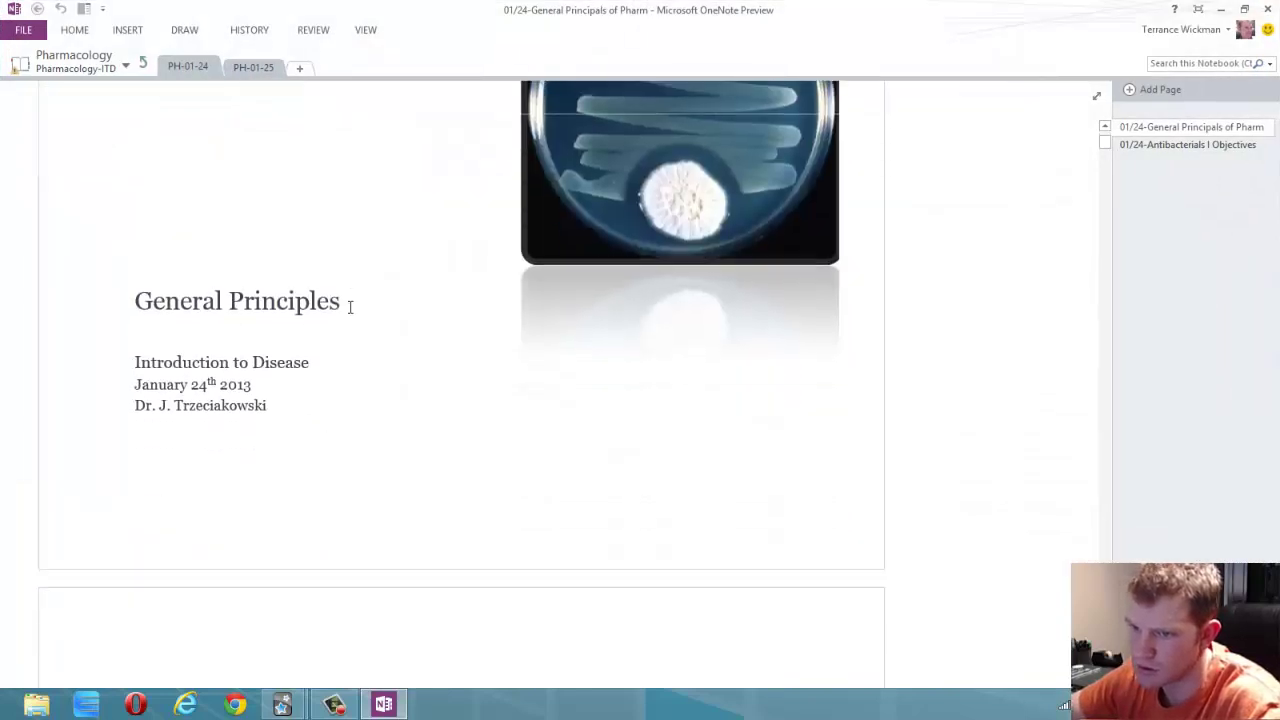
pyautogui.scroll(-3, 350, 307)
pyautogui.scroll(-3, 350, 307)
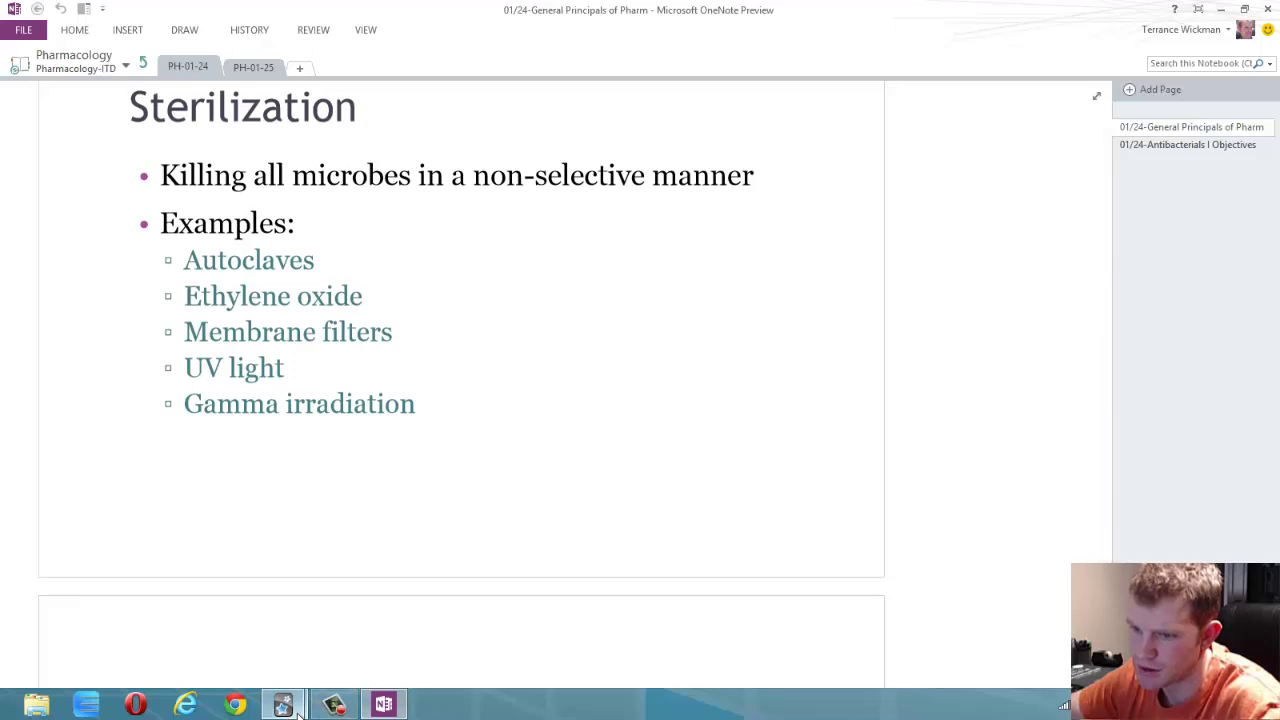
# - Return to Anki's new-note window and set the note type to Cloze
pyautogui.moveTo(282, 705)
pyautogui.click(343, 645)
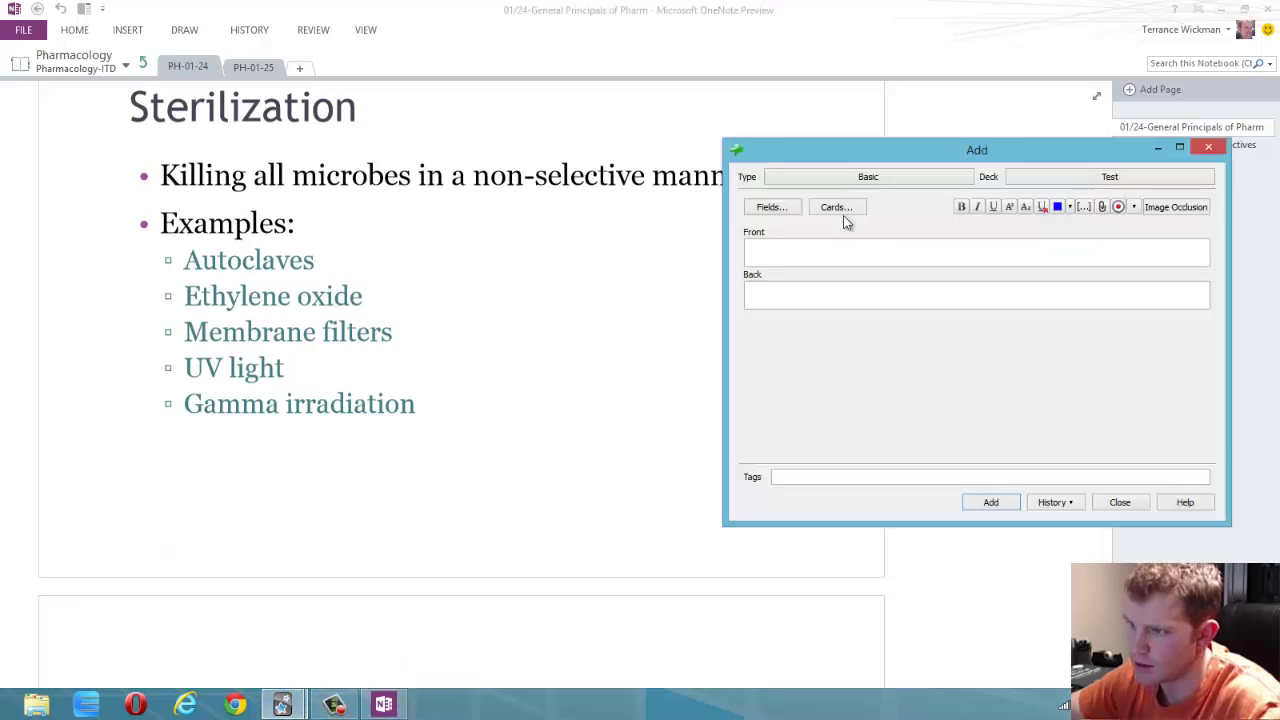
pyautogui.click(848, 180)
pyautogui.click(888, 295)
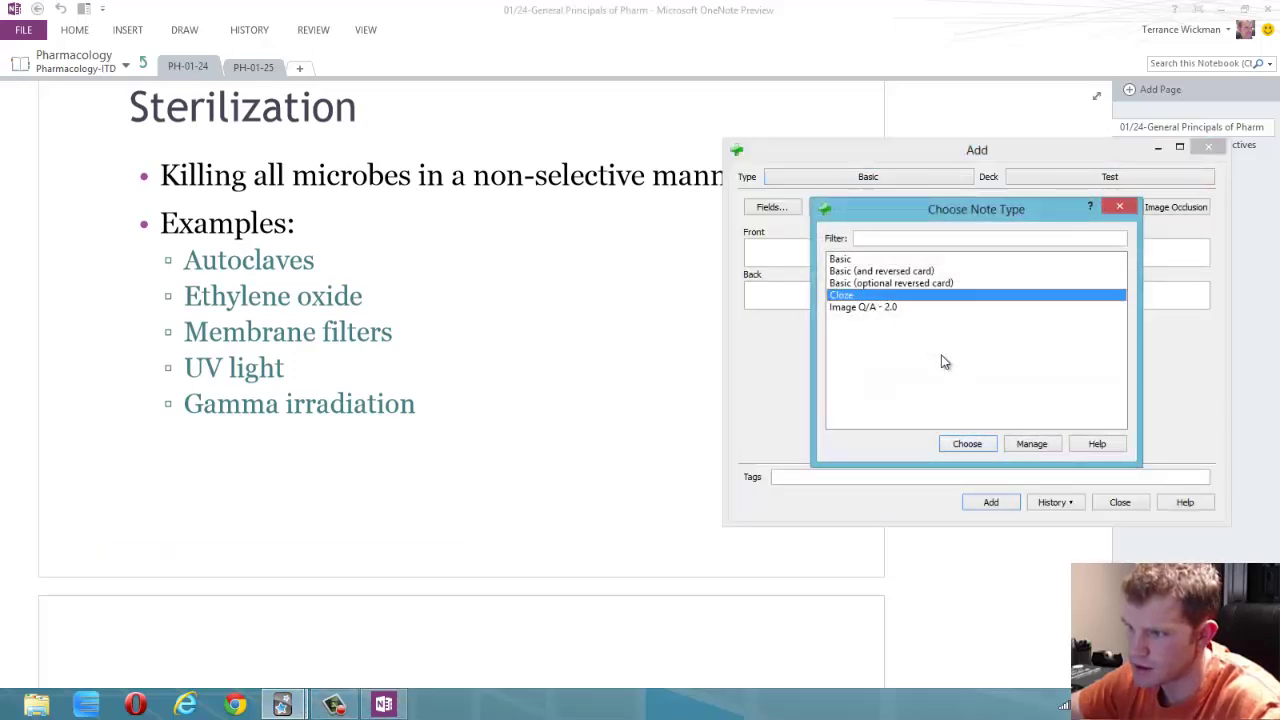
pyautogui.click(967, 445)
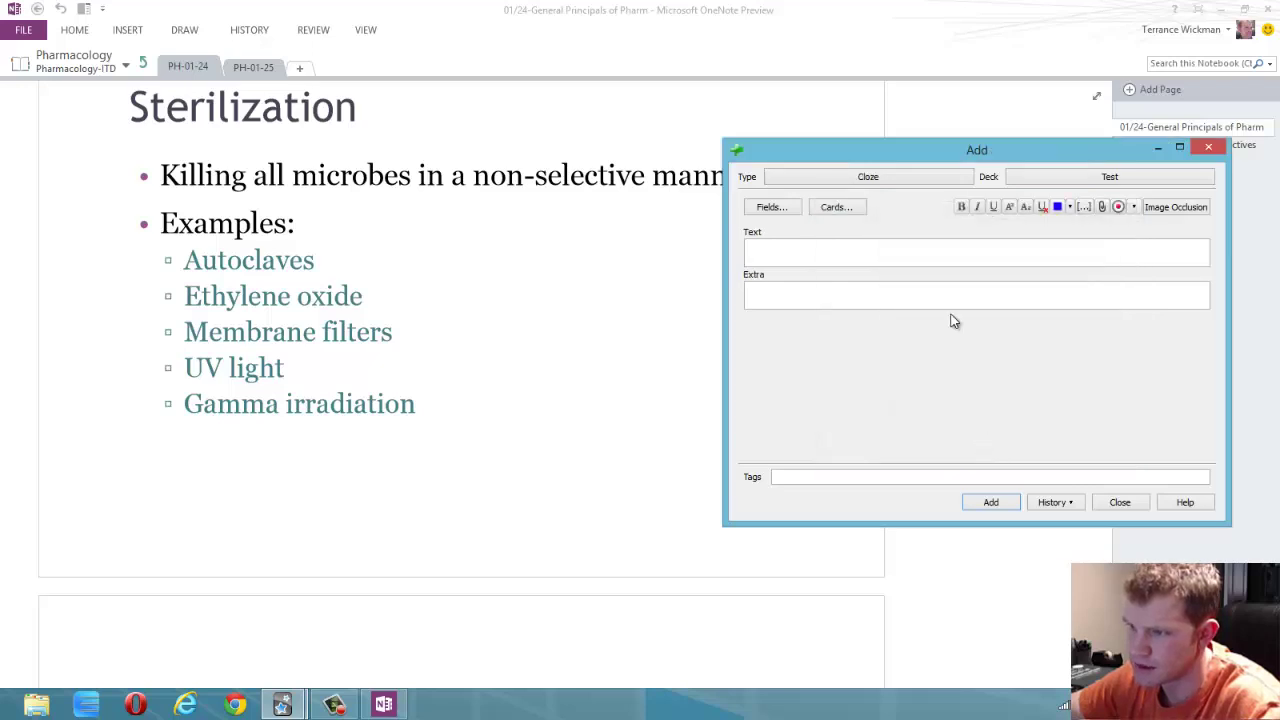
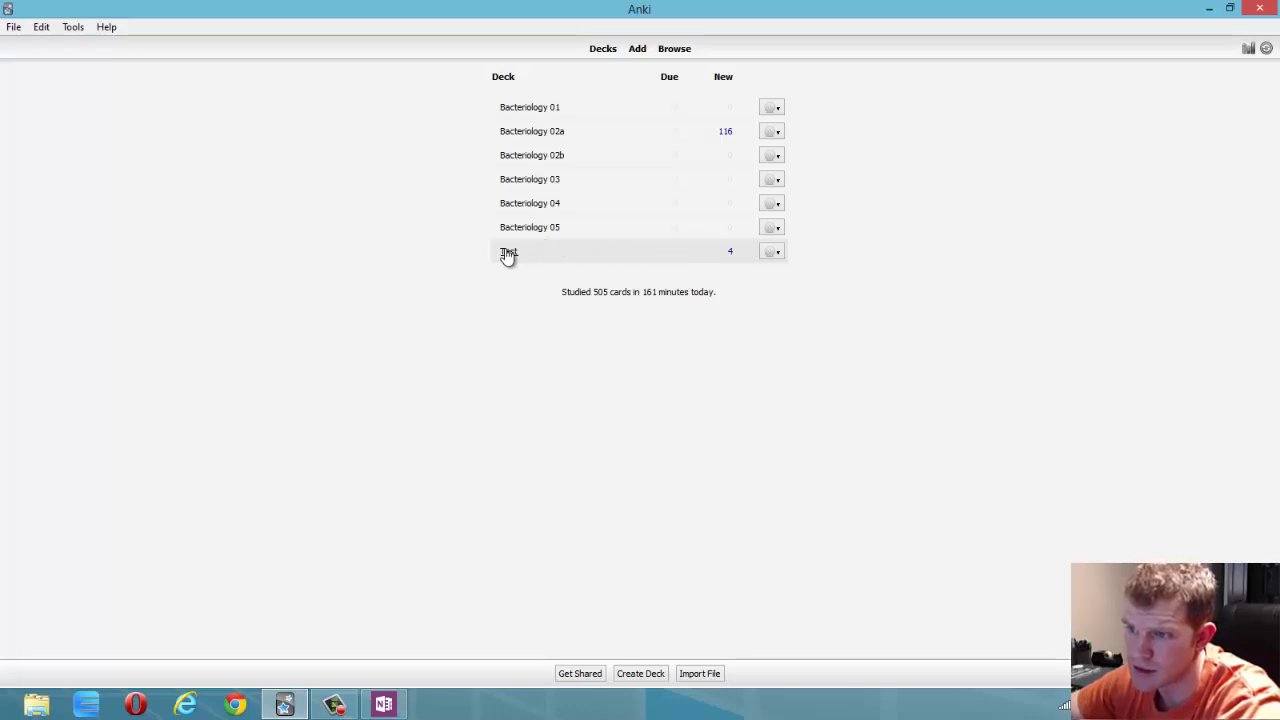
# - Start studying the Test deck, reveal the answer to the "question on basic" card and rate it Good
pyautogui.click(508, 253)
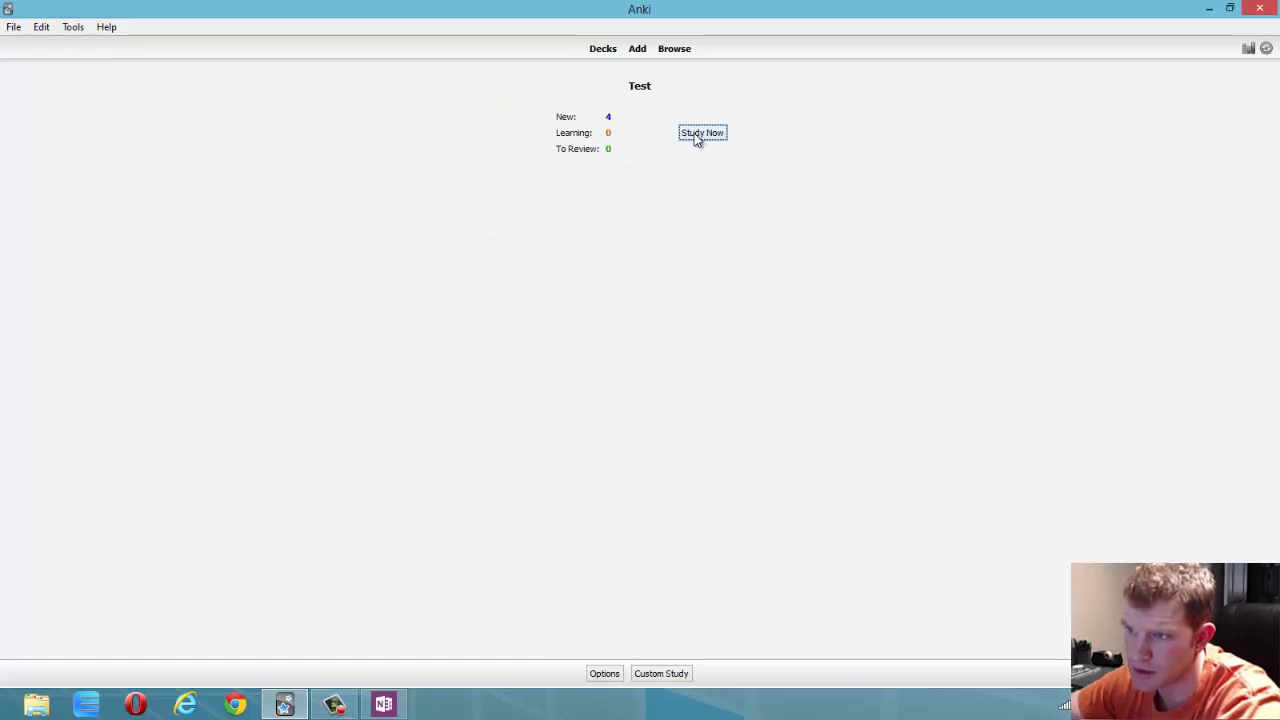
pyautogui.click(694, 134)
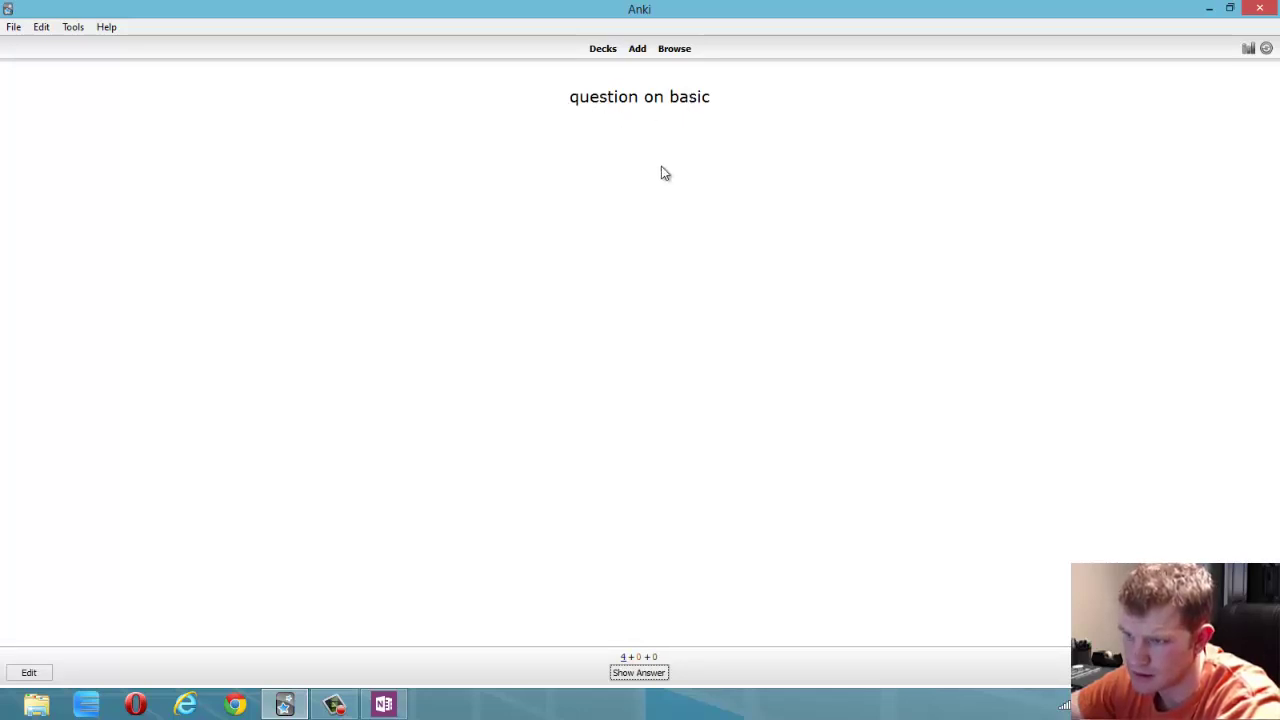
pyautogui.click(641, 676)
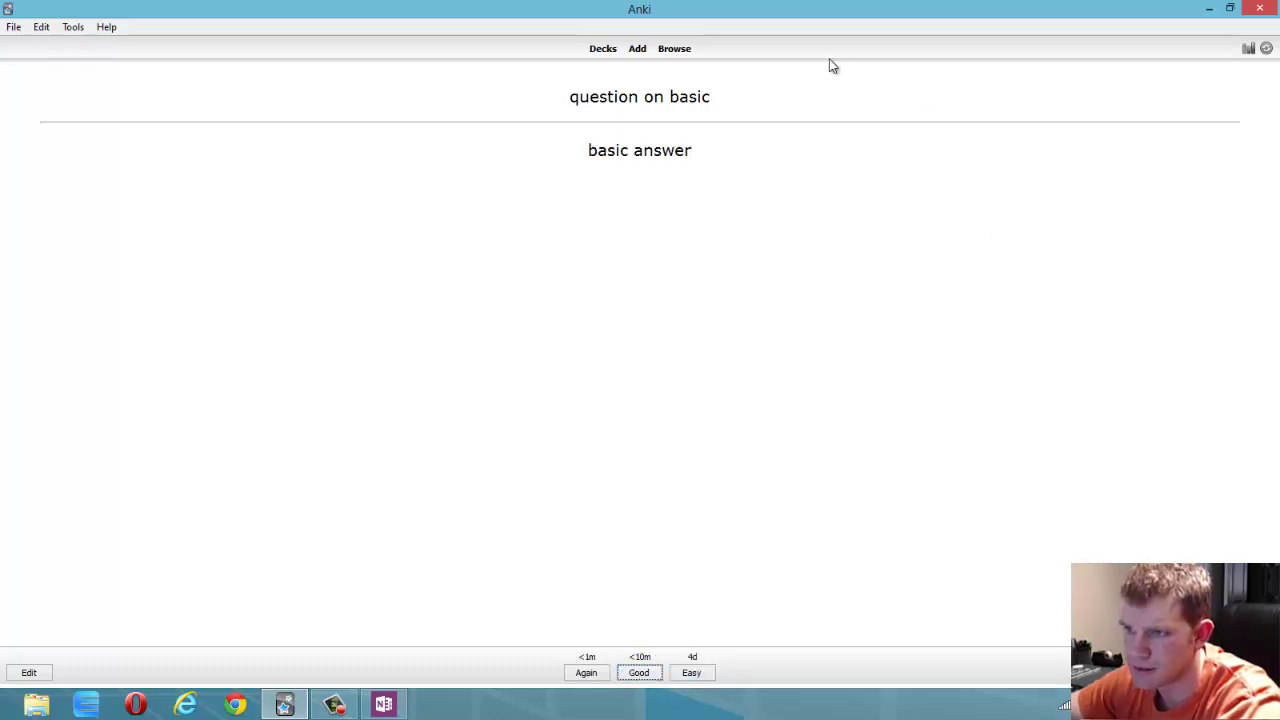
pyautogui.moveTo(587, 150); pyautogui.dragTo(725, 161)
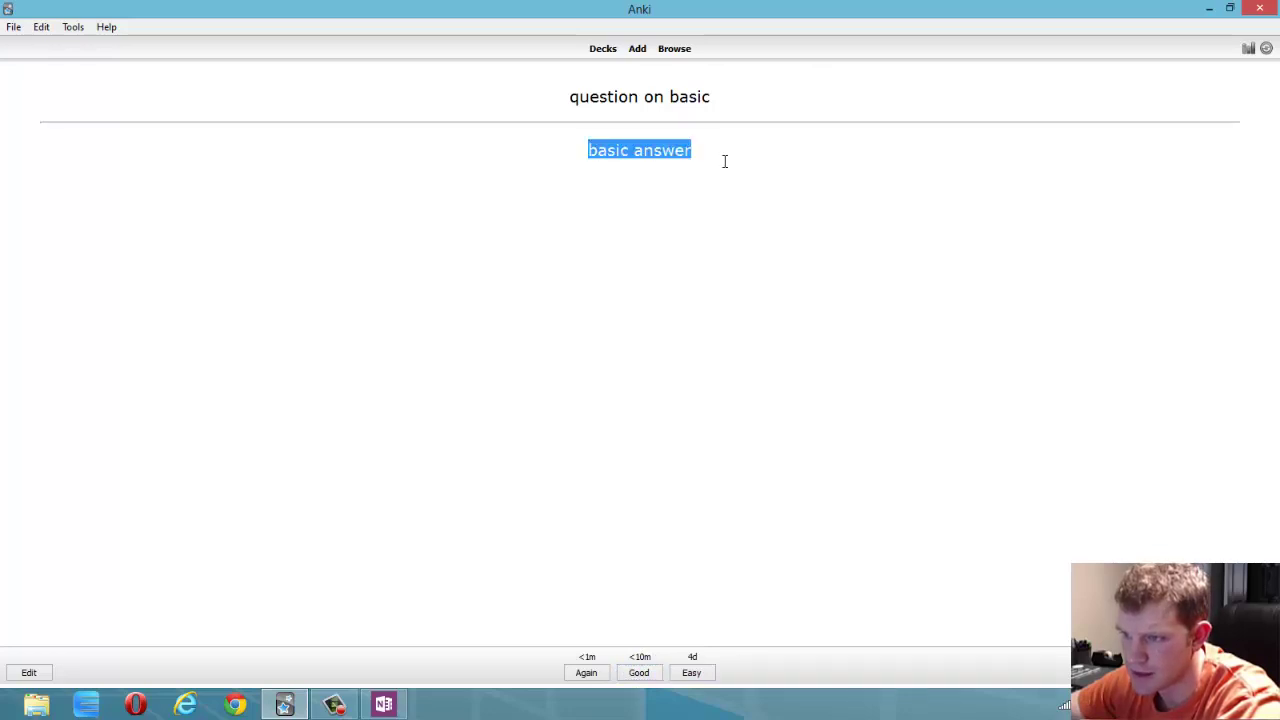
pyautogui.click(725, 161)
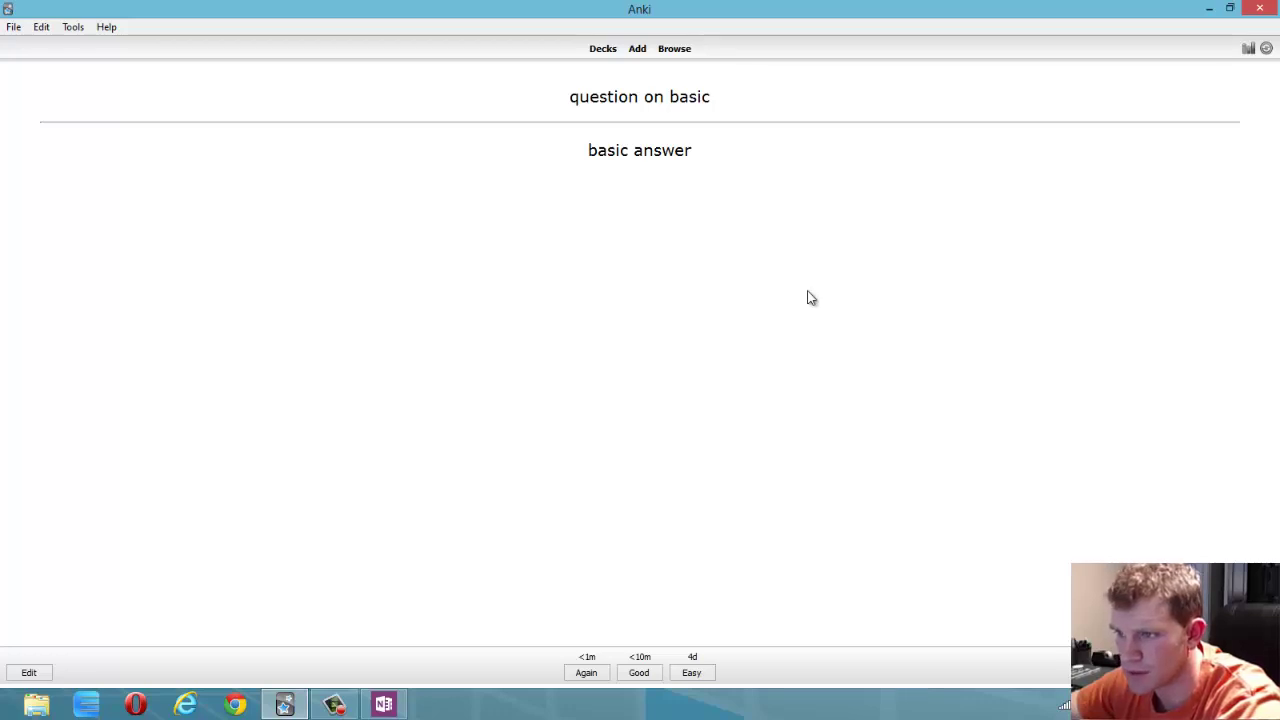
pyautogui.click(639, 673)
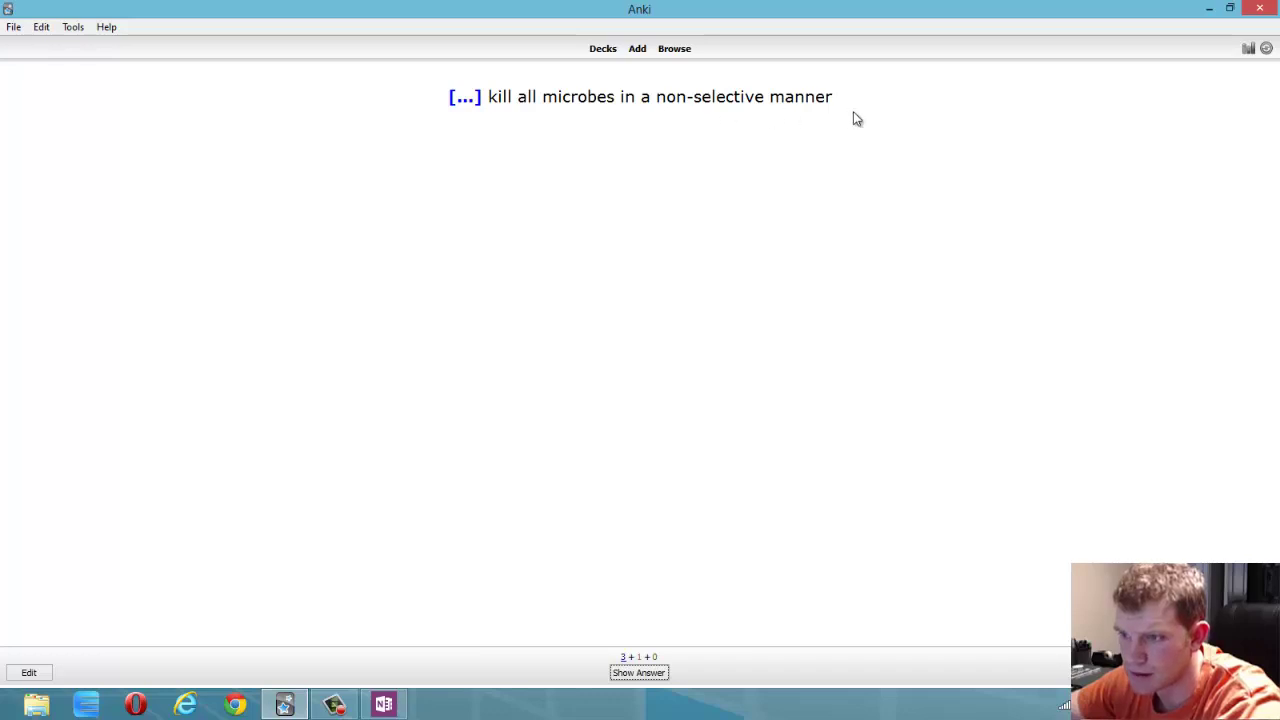
# - Review the cloze card hiding "autoclaves", inspecting the c1 and c2 numbering in its note, and rate it Good
pyautogui.click(643, 673)
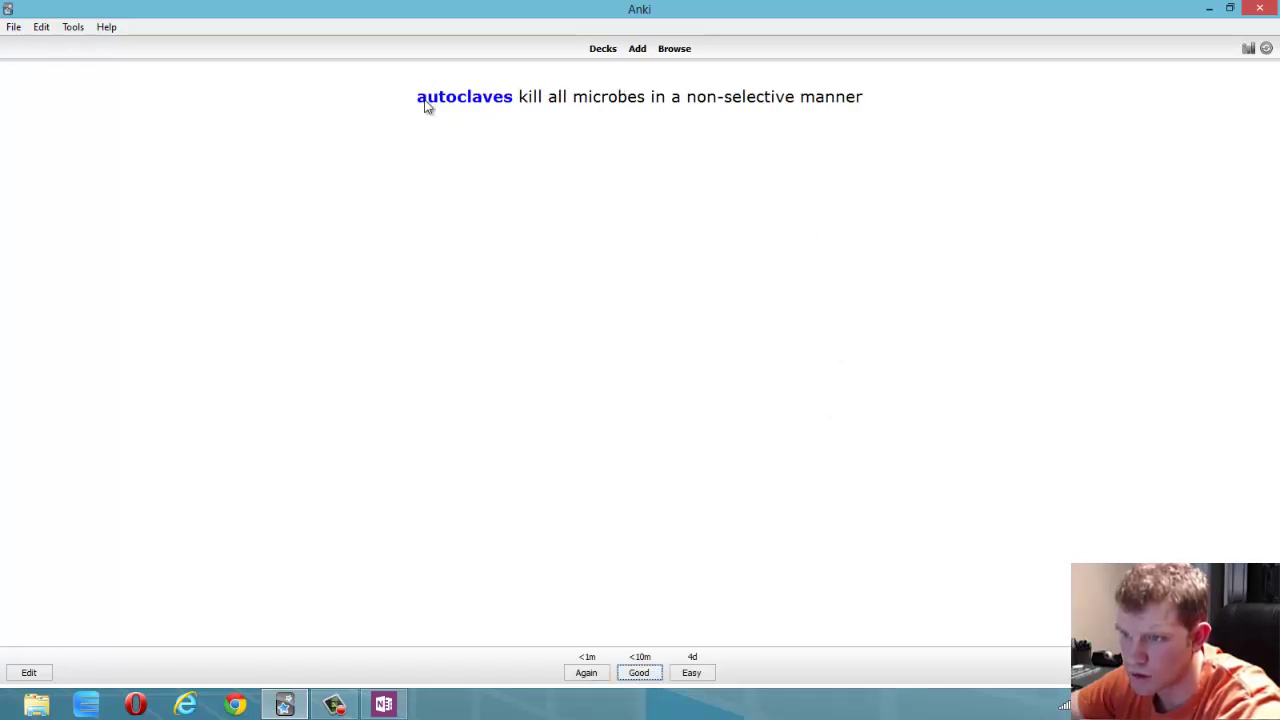
pyautogui.click(45, 673)
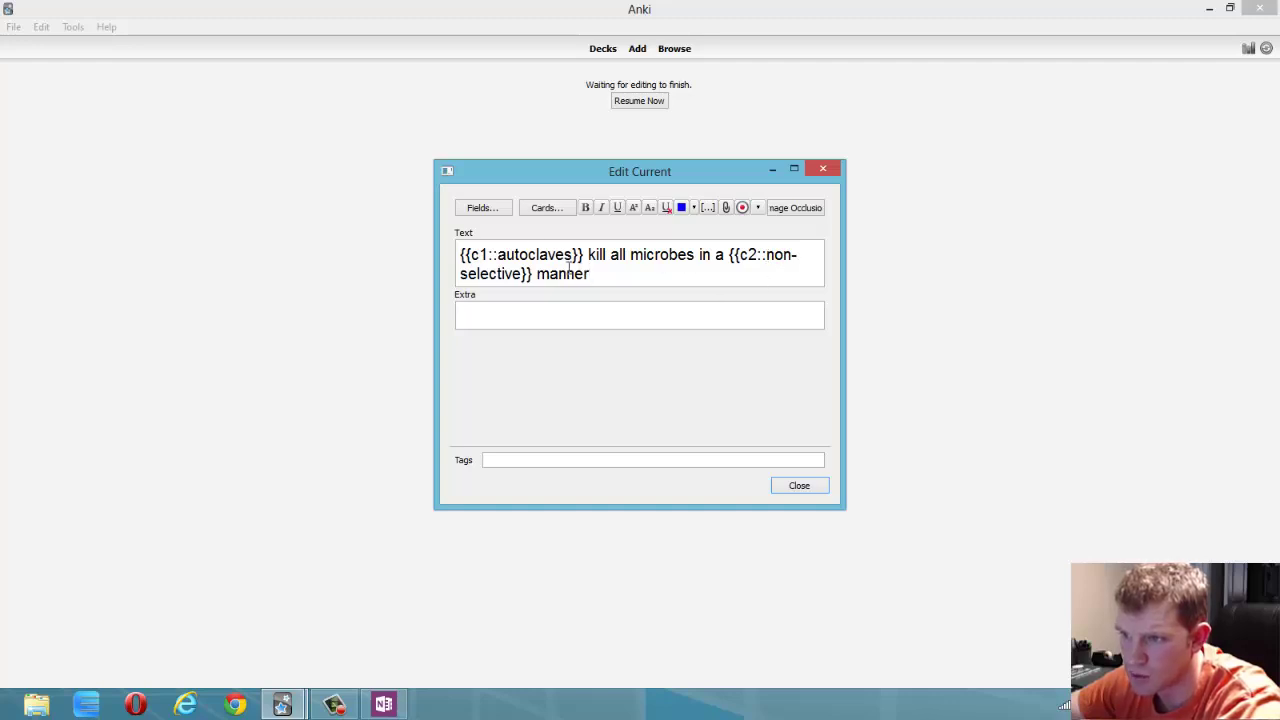
pyautogui.moveTo(478, 254); pyautogui.dragTo(488, 254)
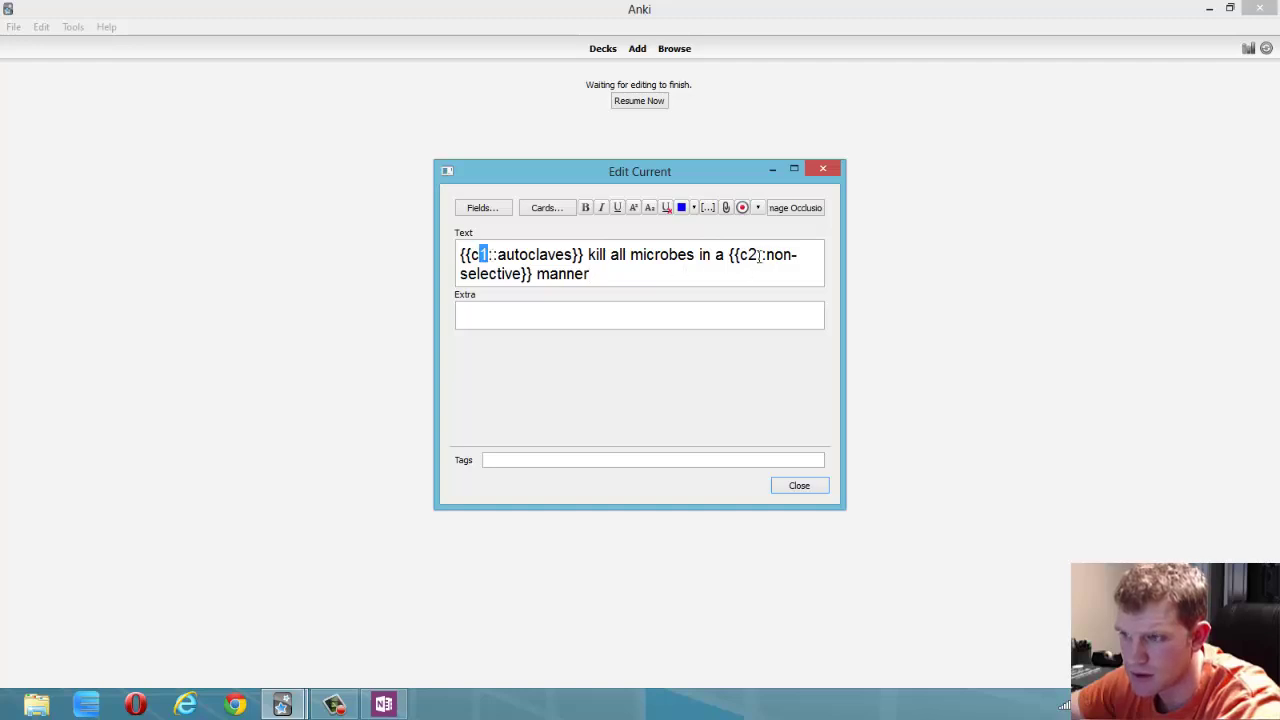
pyautogui.click(750, 254)
pyautogui.moveTo(750, 254); pyautogui.dragTo(761, 254)
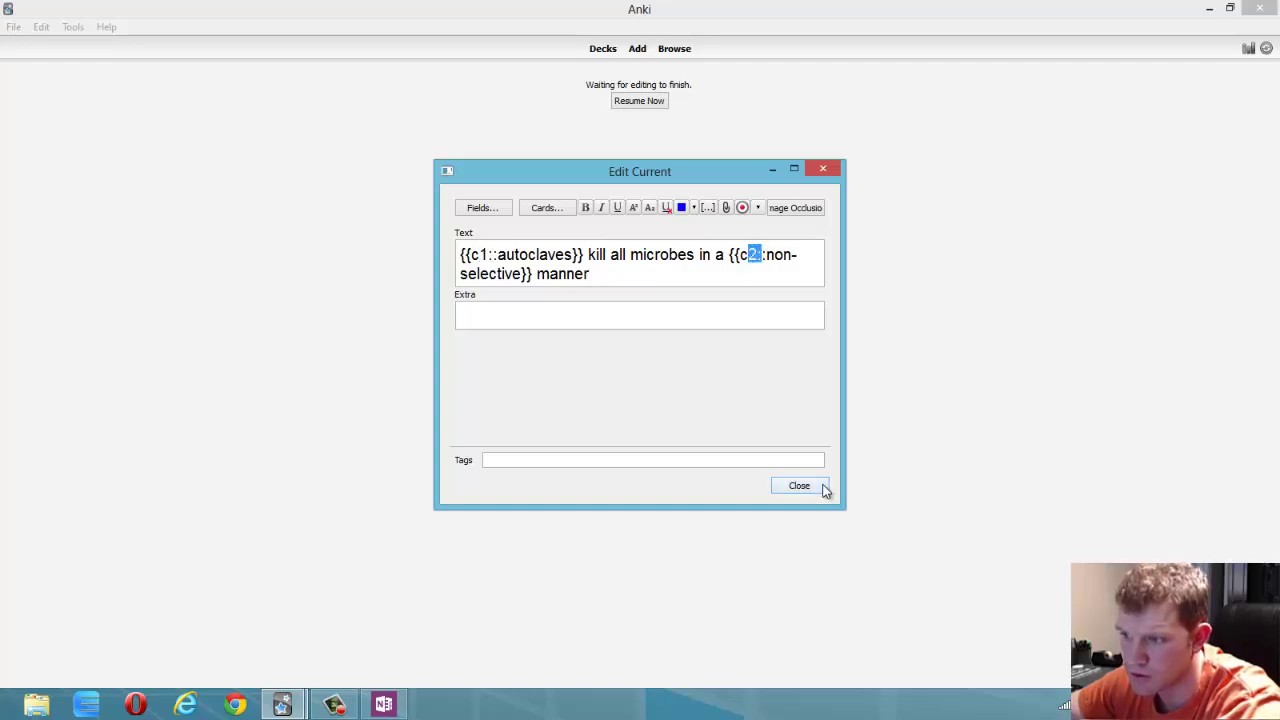
pyautogui.click(826, 488)
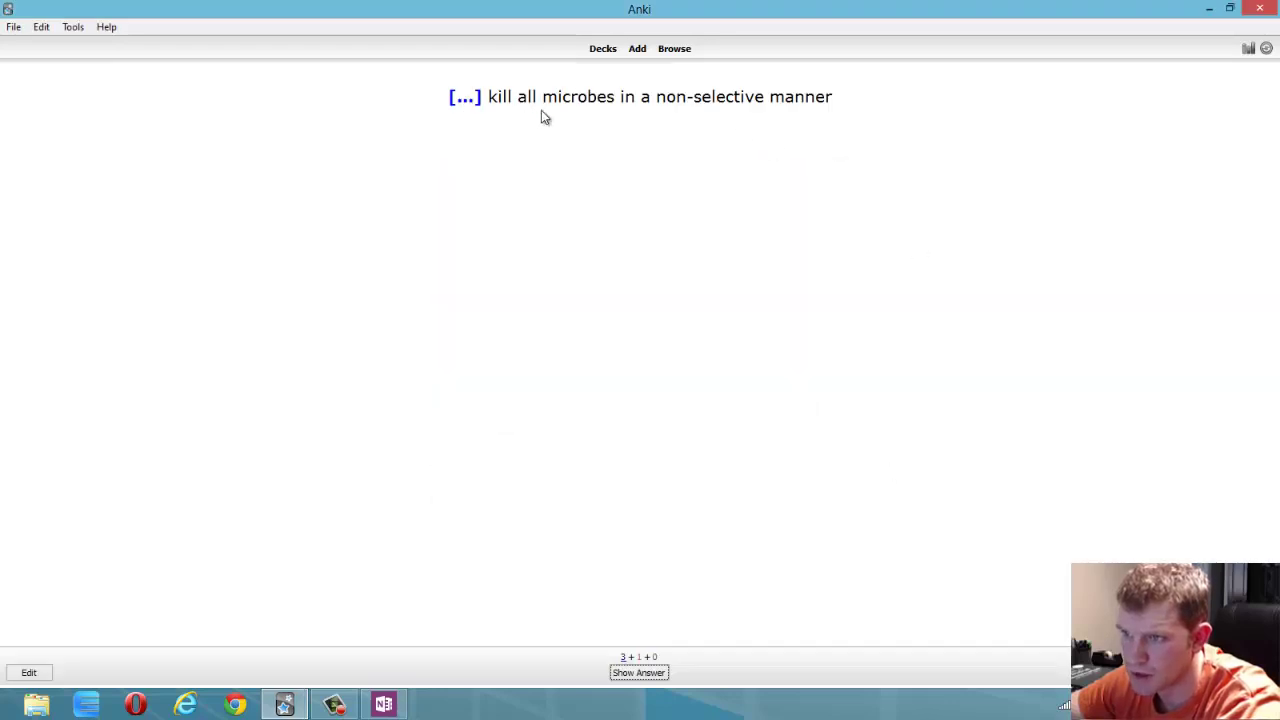
pyautogui.click(638, 673)
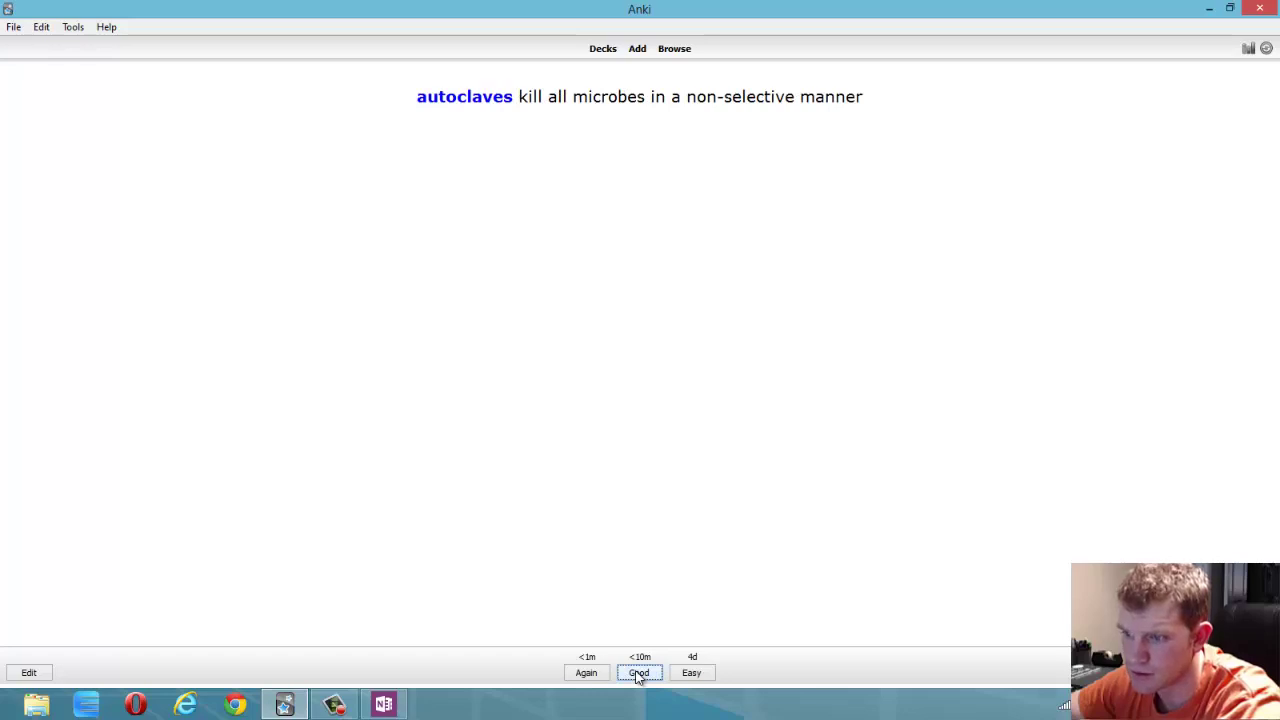
pyautogui.click(639, 673)
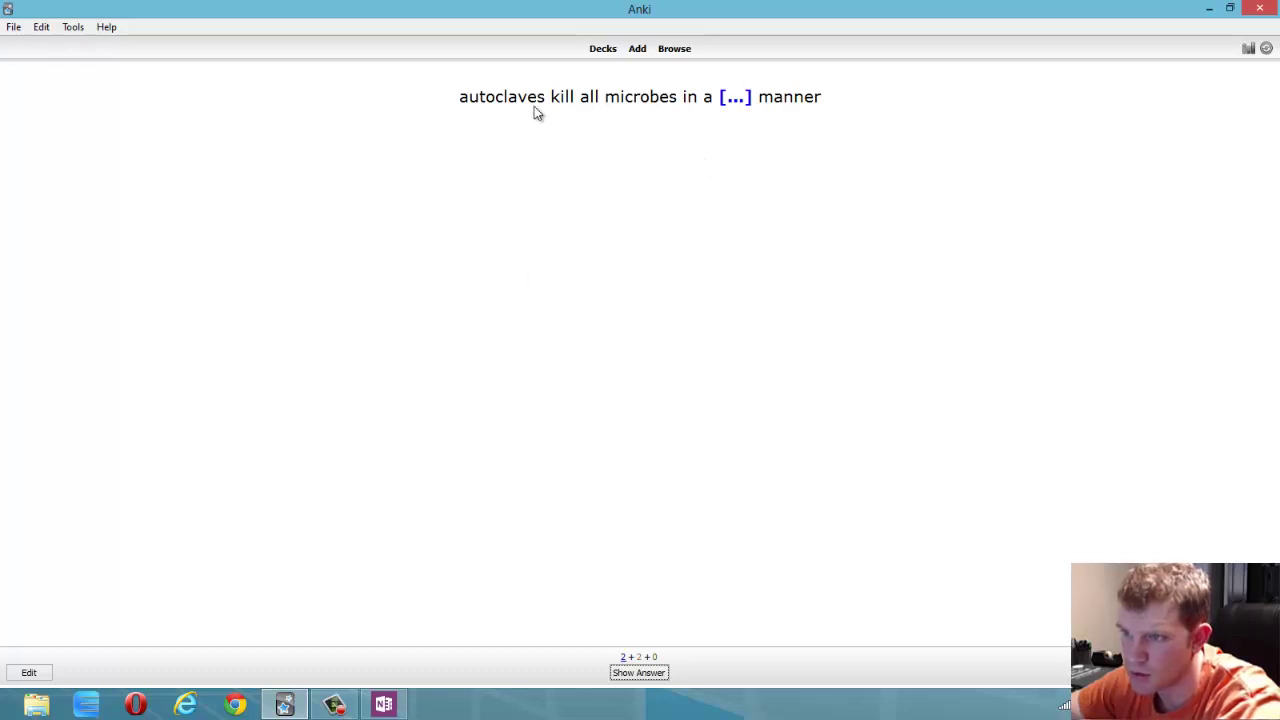
# - Check the note behind the cloze card hiding "non-selective", then reveal the card's answer and rate it Good
pyautogui.click(28, 674)
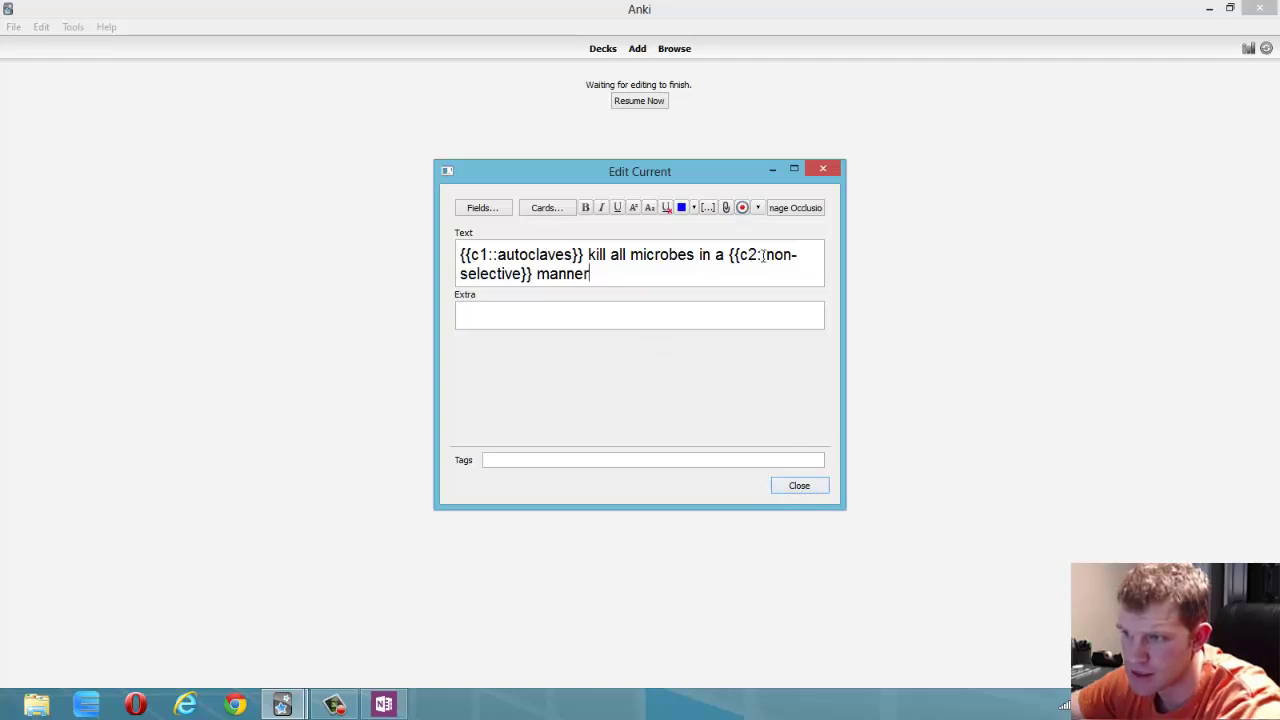
pyautogui.click(795, 486)
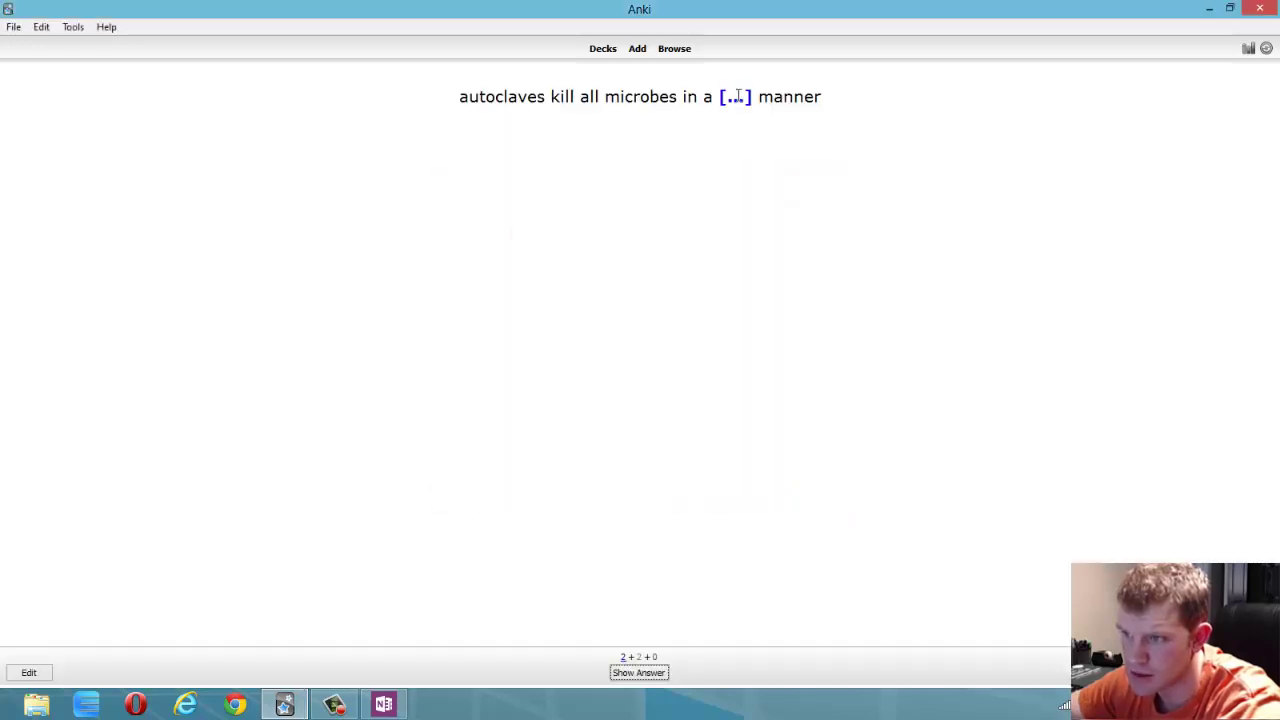
pyautogui.click(638, 675)
pyautogui.click(641, 675)
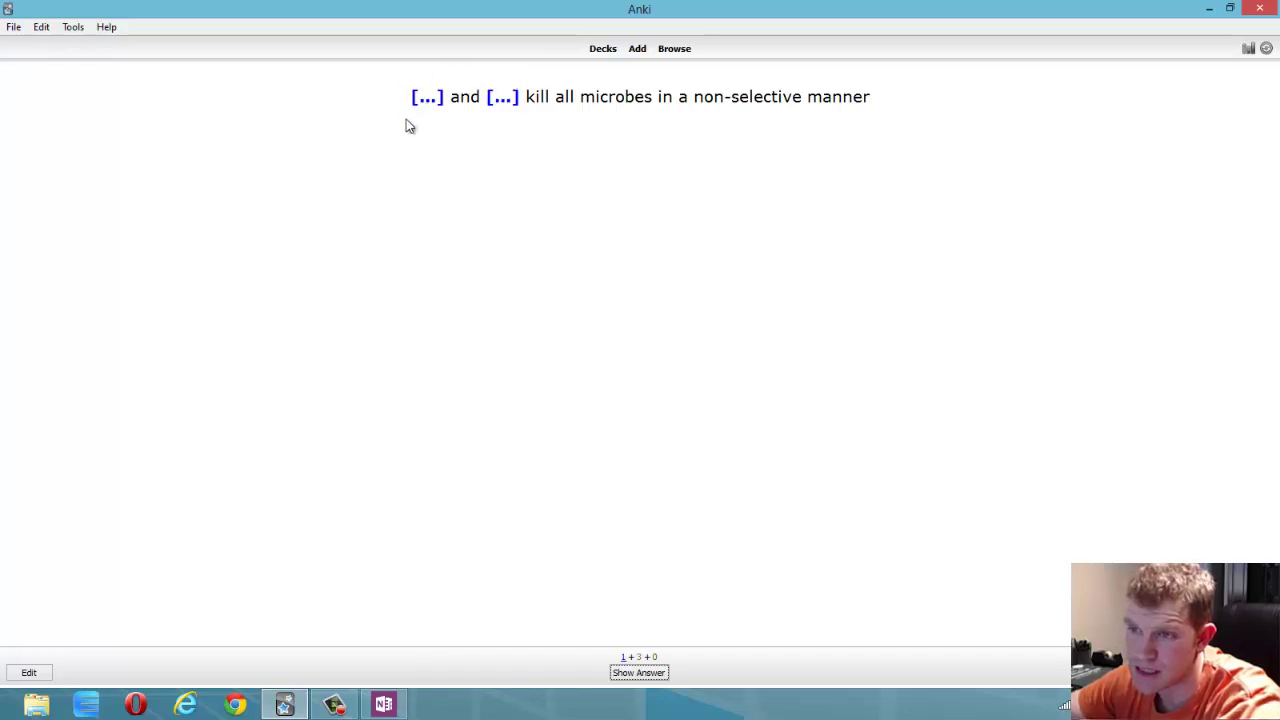
# - Edit the autoclaves and ethylene oxide note, turning "non-selective" into cloze deletion c2
pyautogui.click(29, 673)
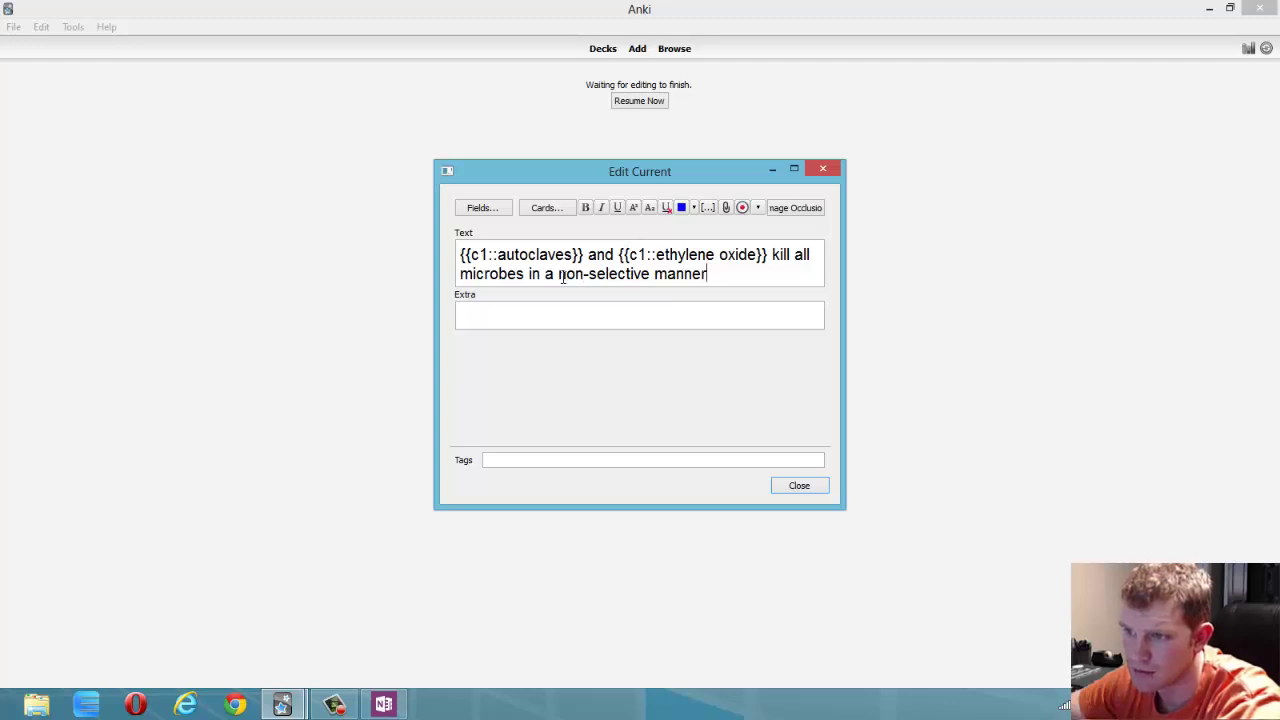
pyautogui.moveTo(560, 274); pyautogui.dragTo(652, 276)
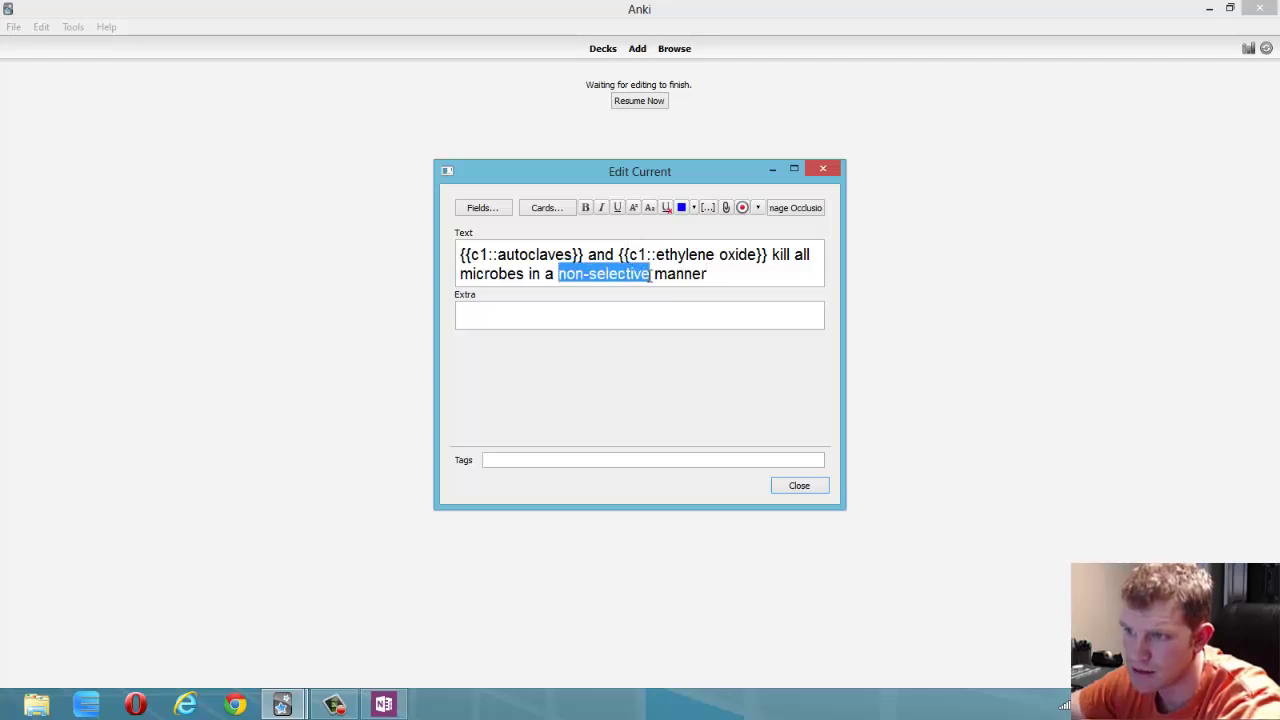
pyautogui.click(708, 208)
pyautogui.click(587, 272)
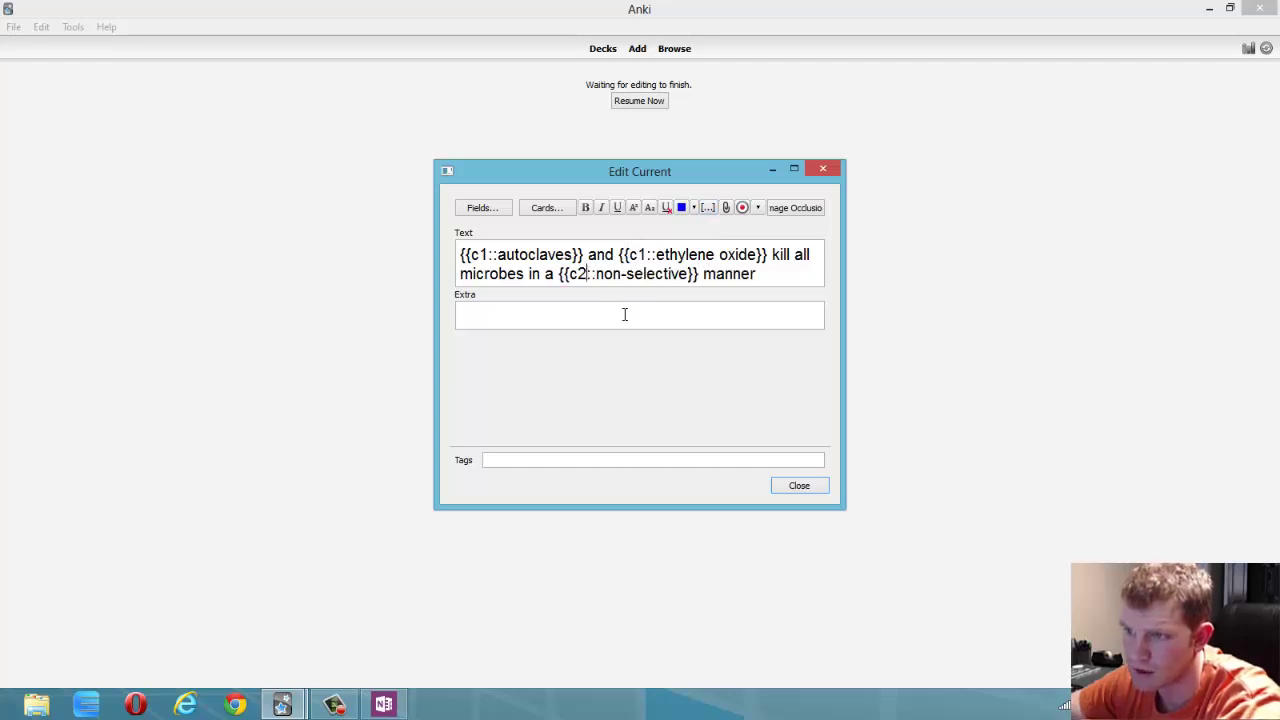
# - Renumber the "non-selective" cloze deletion to c1, finish editing the note, and review its card with a Good rating
pyautogui.press('BackSpace')
pyautogui.write('1')
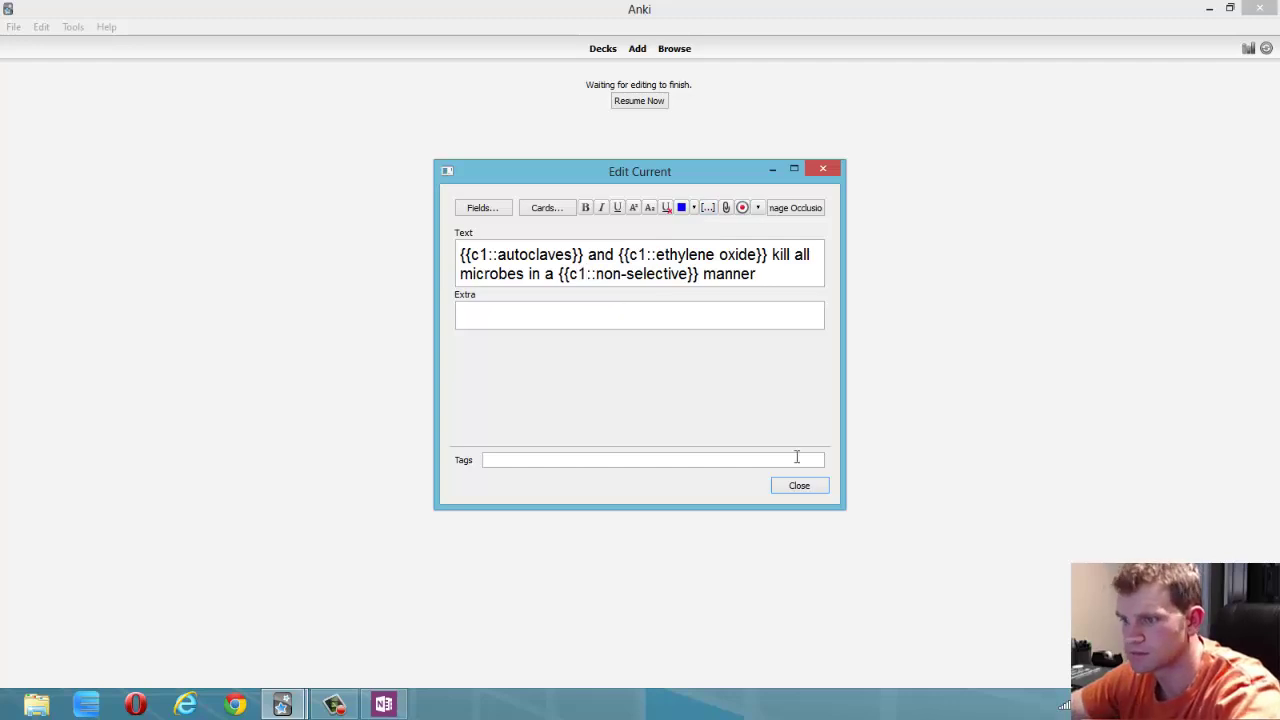
pyautogui.click(799, 486)
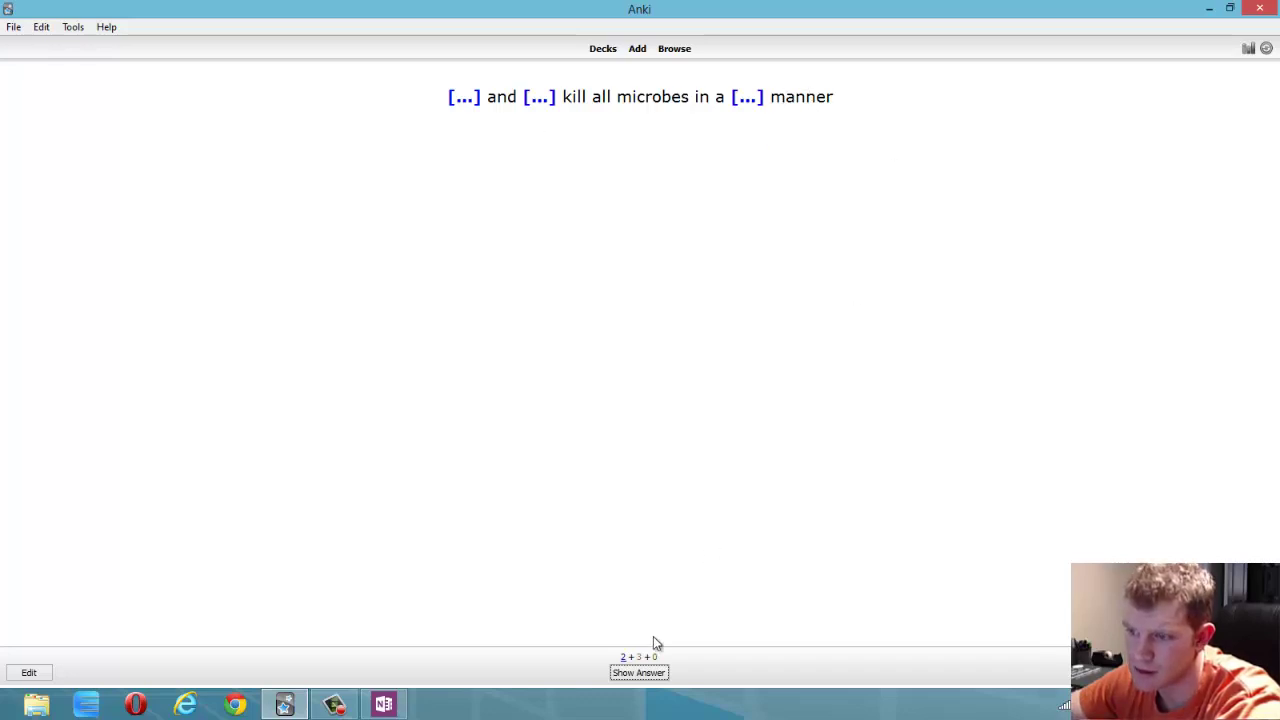
pyautogui.click(646, 672)
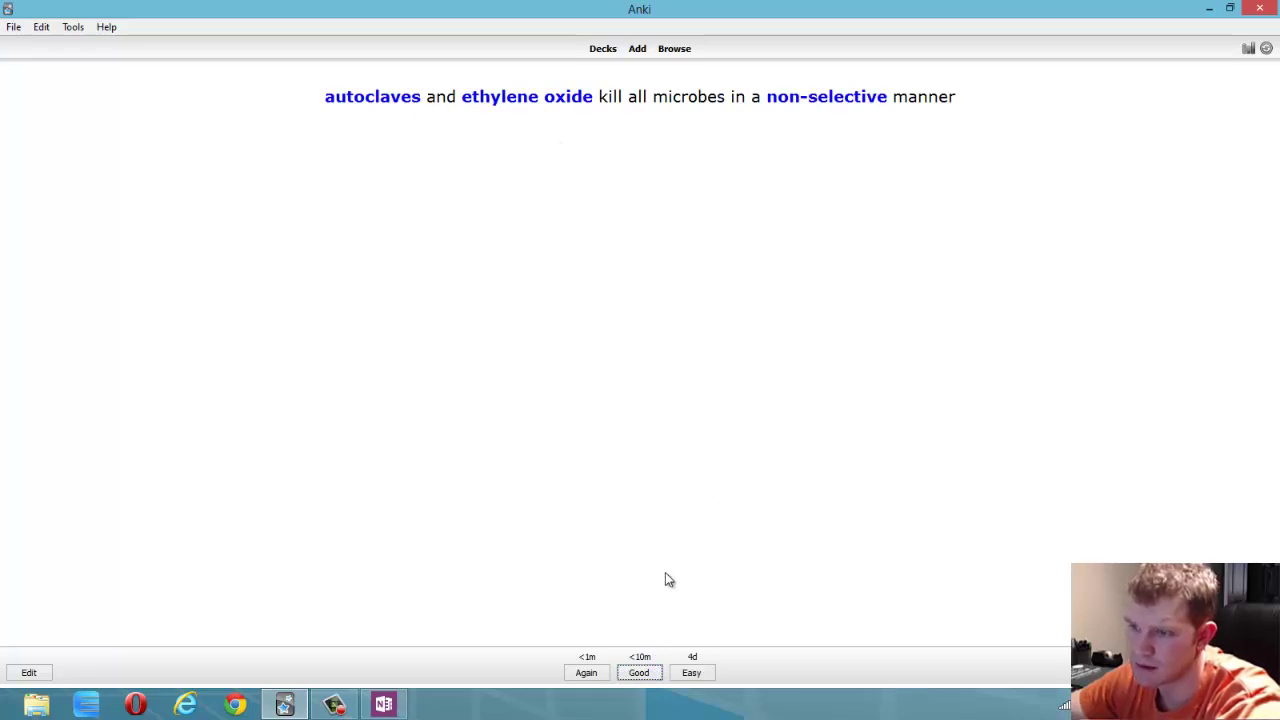
pyautogui.click(641, 674)
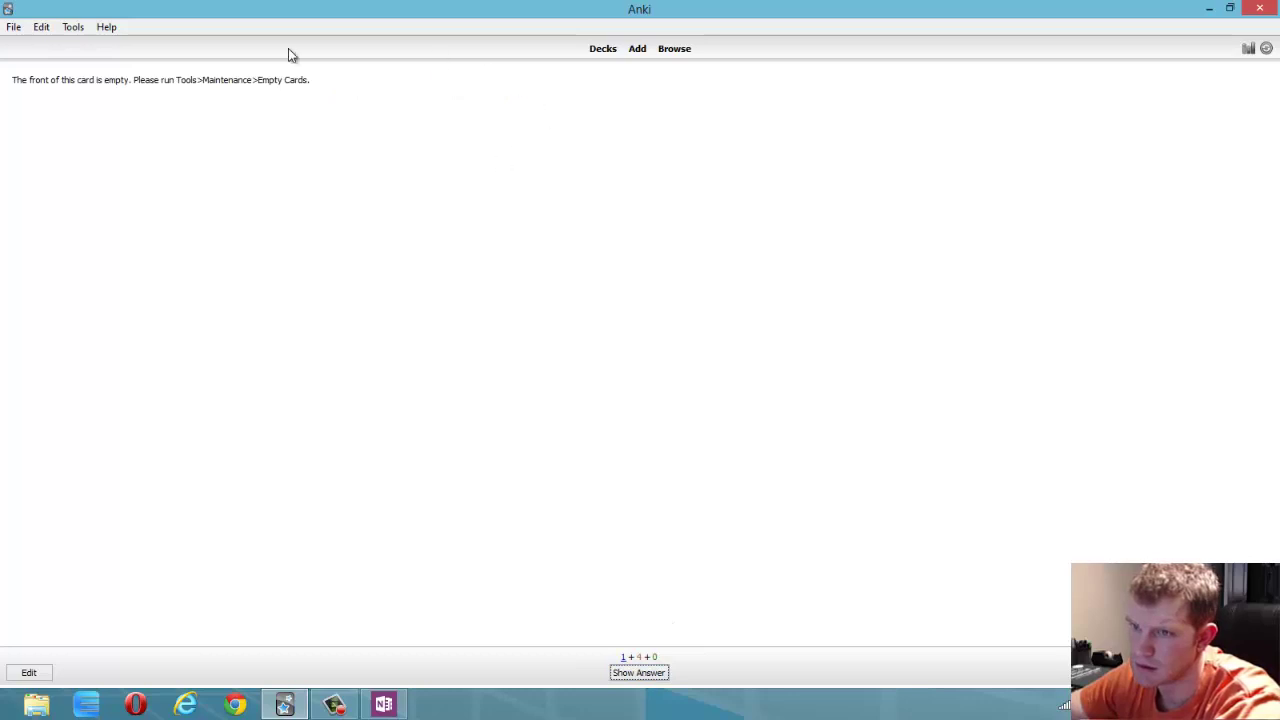
# - Run the Empty Cards maintenance check and delete the empty card left by the renumbered cloze note
pyautogui.click(73, 27)
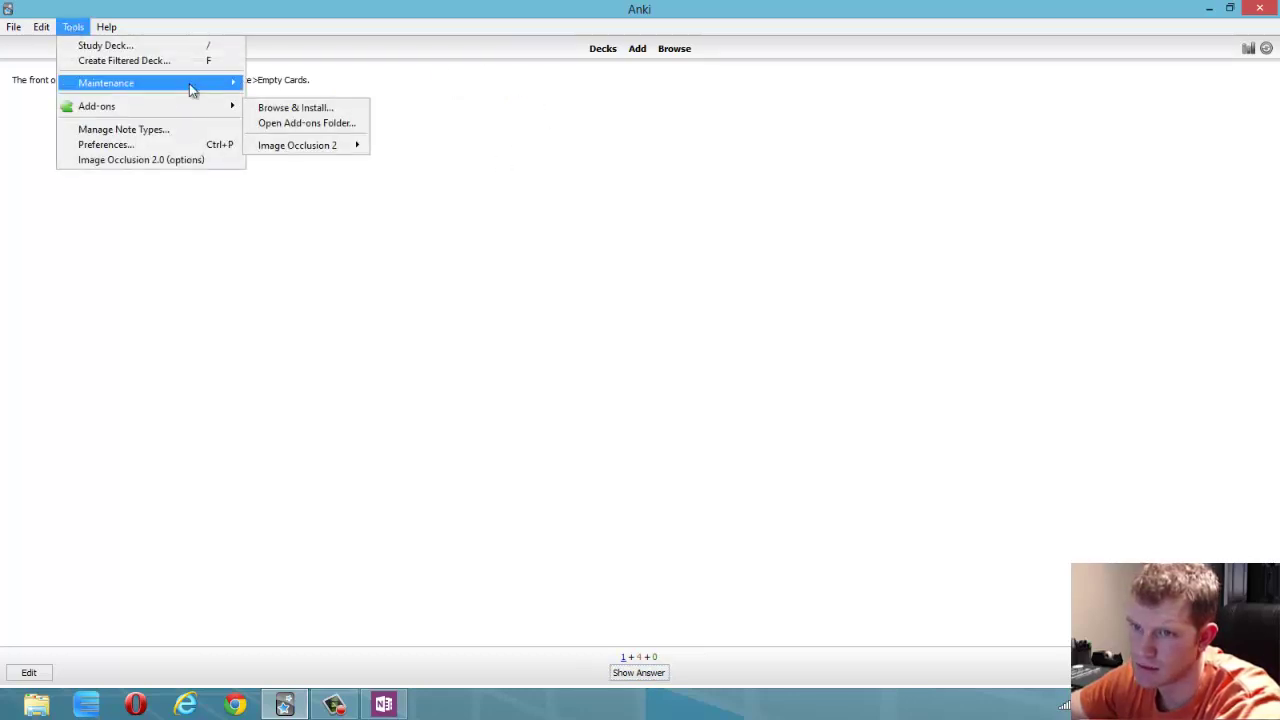
pyautogui.click(324, 323)
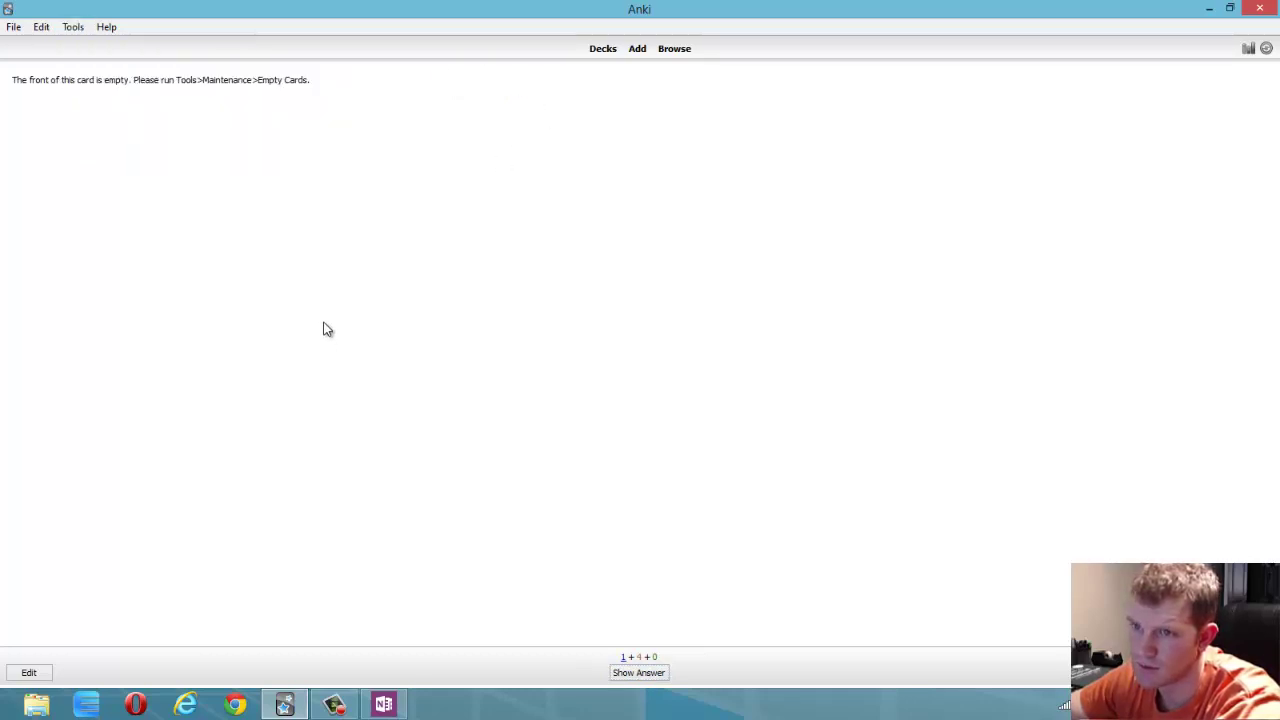
pyautogui.click(70, 27)
pyautogui.moveTo(157, 83)
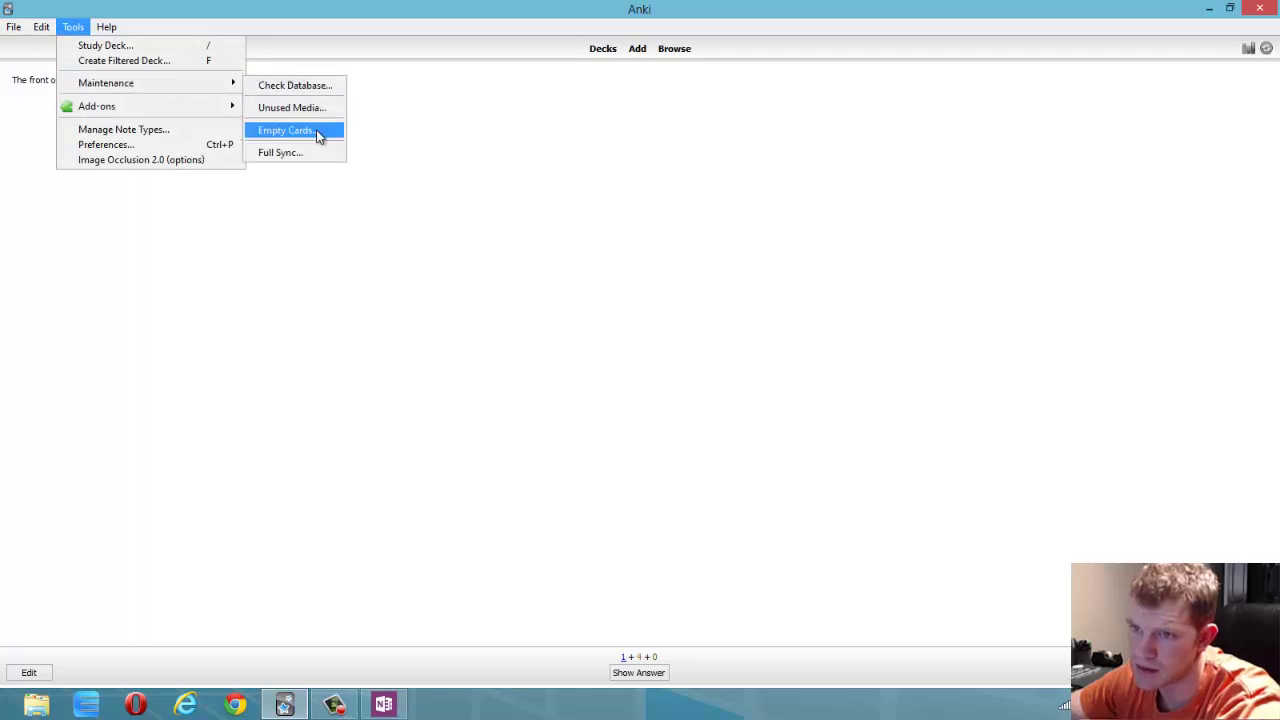
pyautogui.click(286, 130)
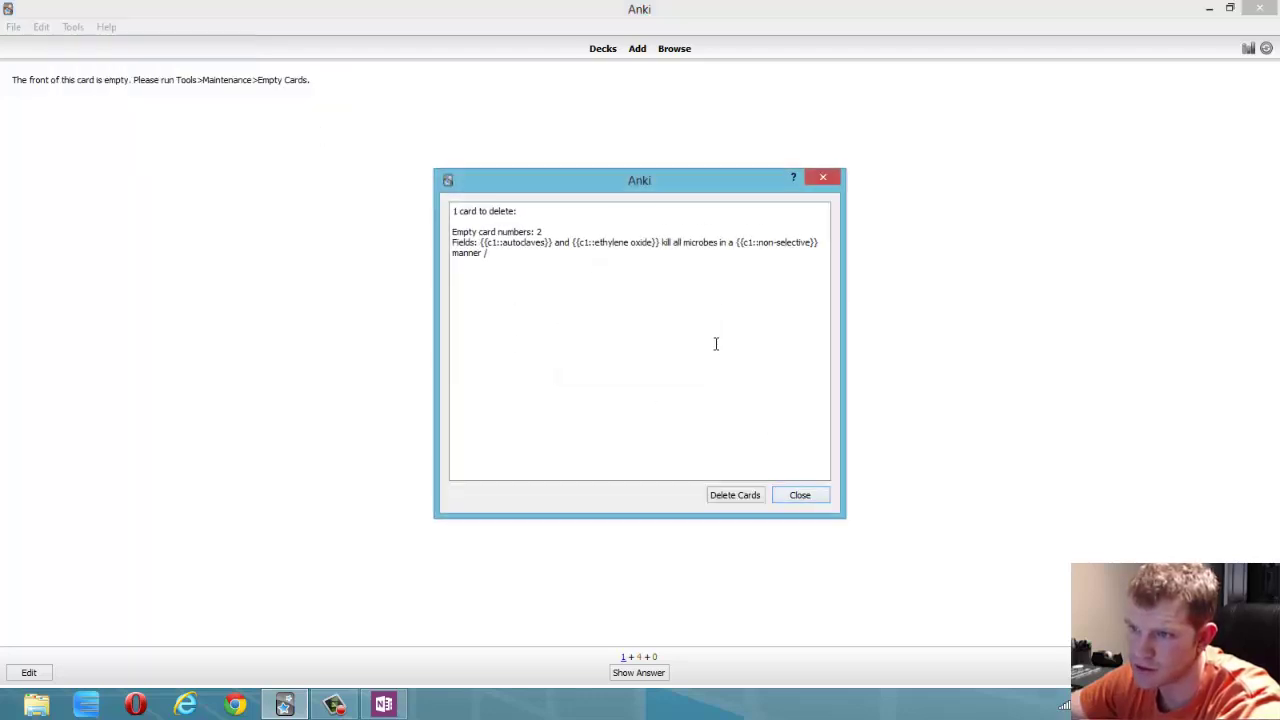
pyautogui.click(736, 495)
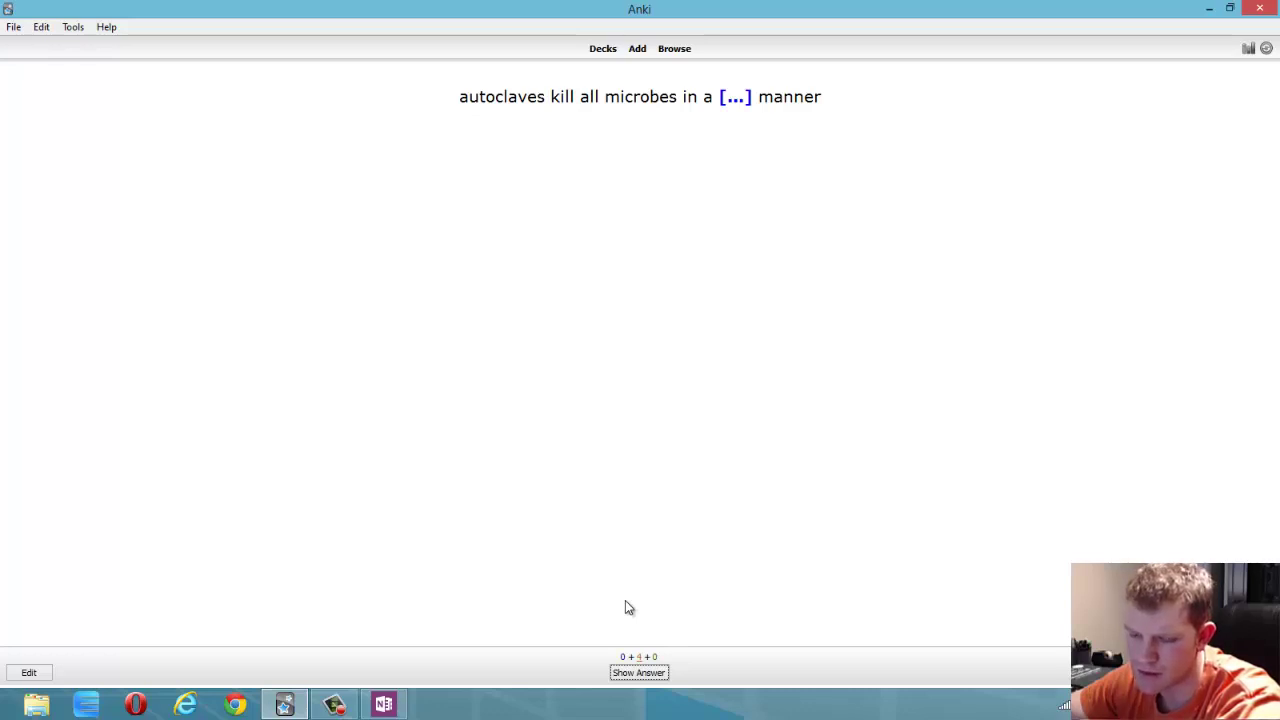
# - Review the remaining cards in the Test deck, rating each one Good, and return to the deck list
pyautogui.click(645, 676)
pyautogui.click(644, 677)
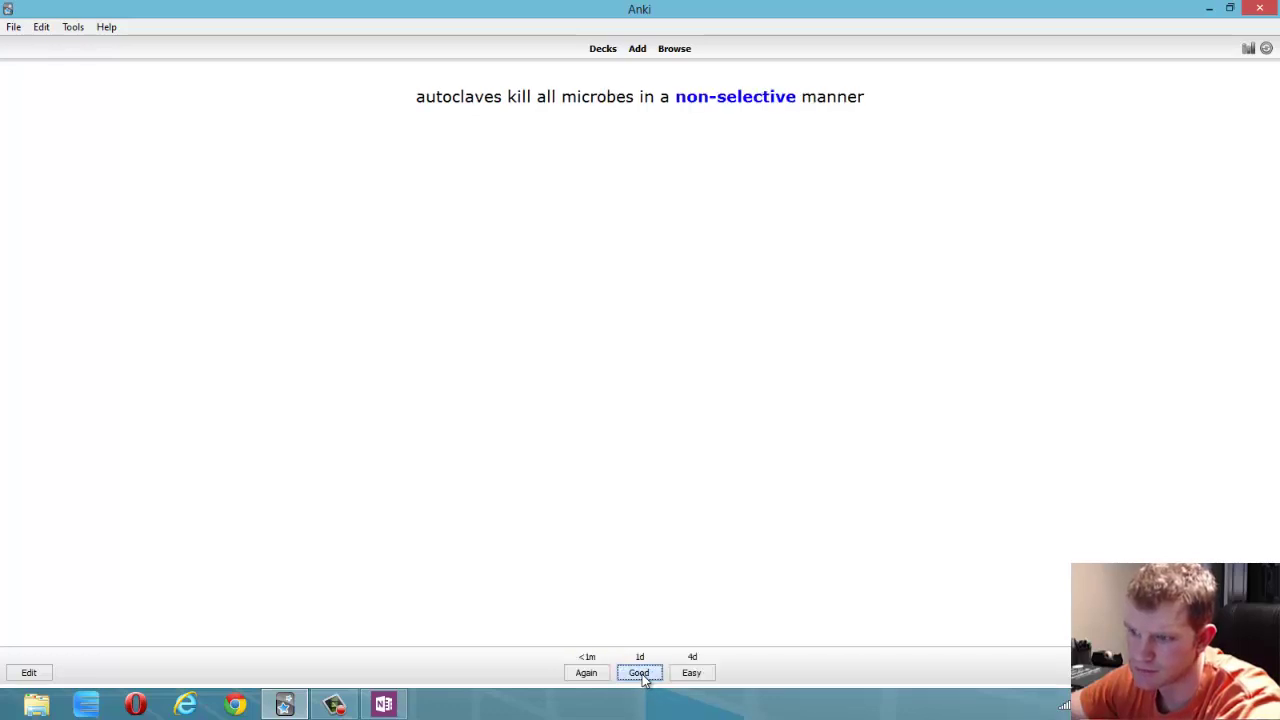
pyautogui.click(645, 676)
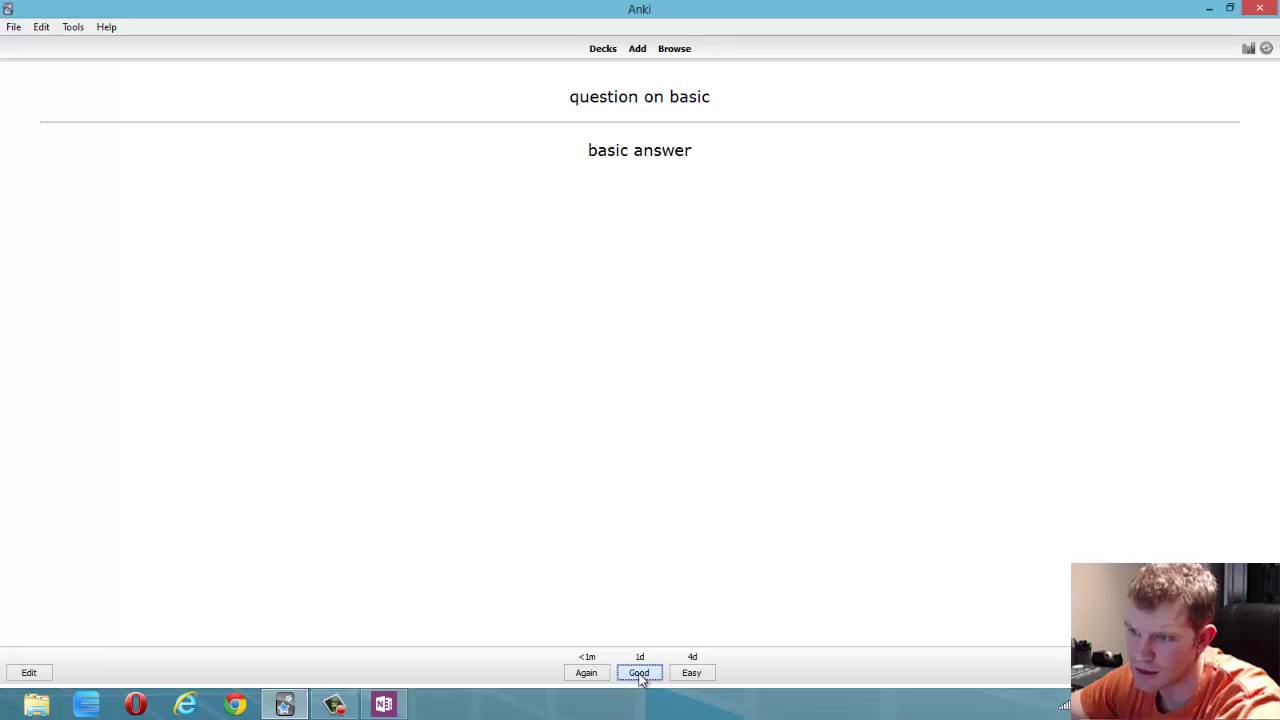
pyautogui.click(639, 673)
pyautogui.click(639, 673)
pyautogui.click(639, 673)
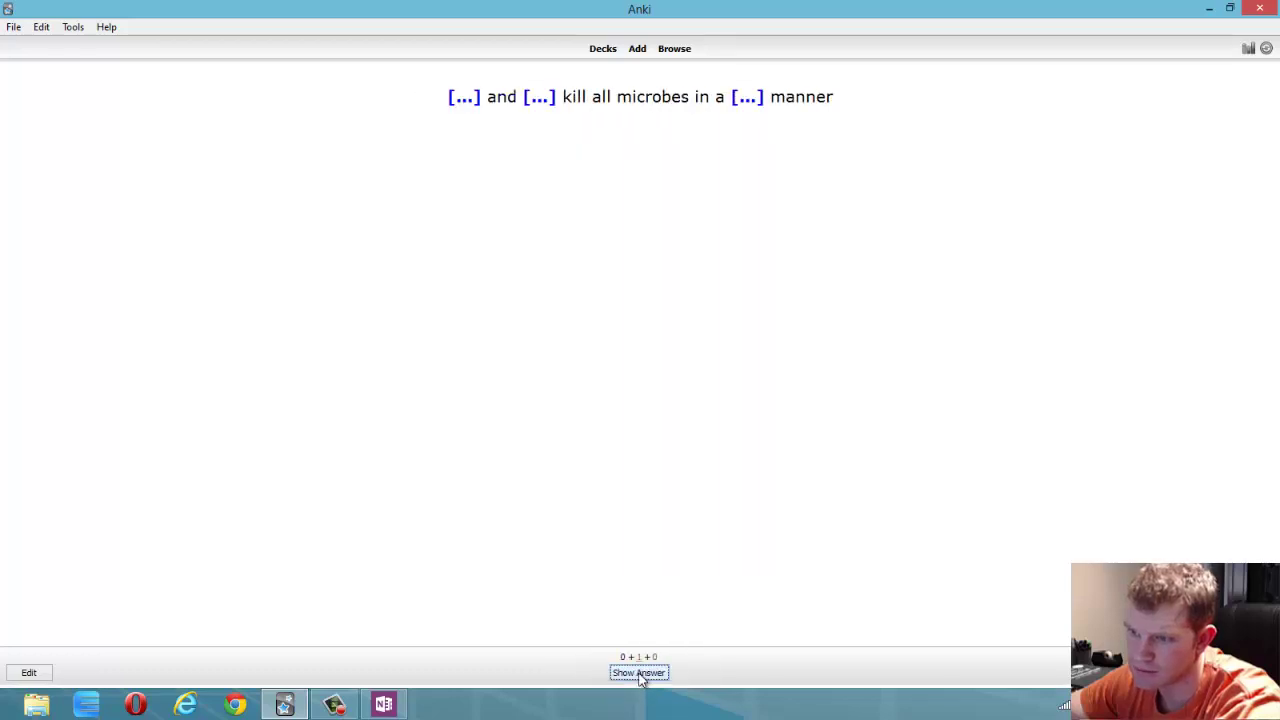
pyautogui.click(641, 675)
pyautogui.click(639, 673)
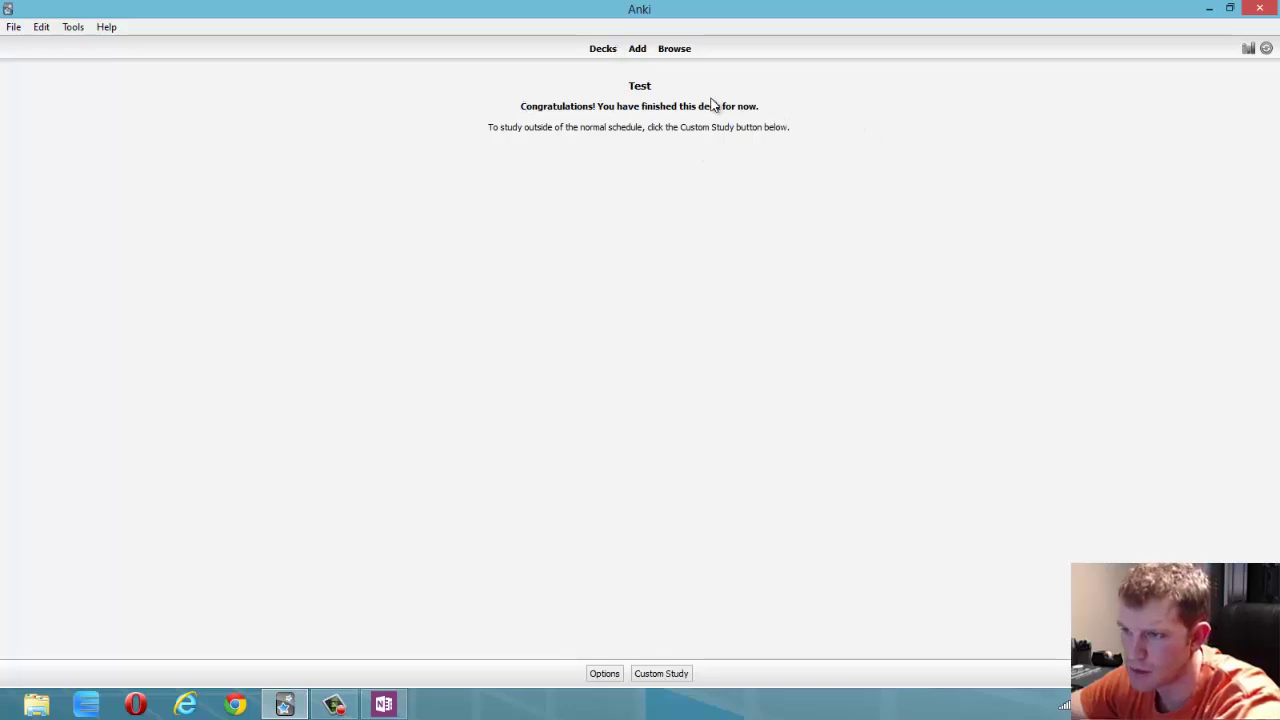
pyautogui.click(607, 50)
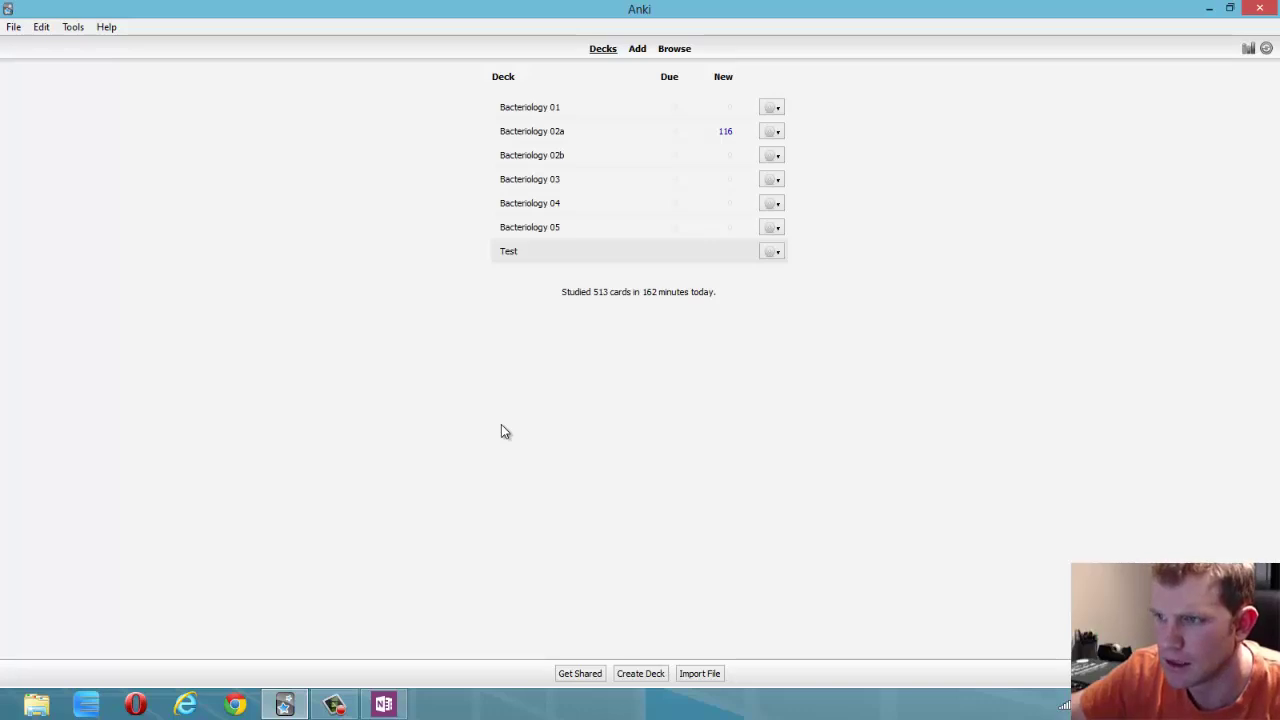
pyautogui.click(334, 704)
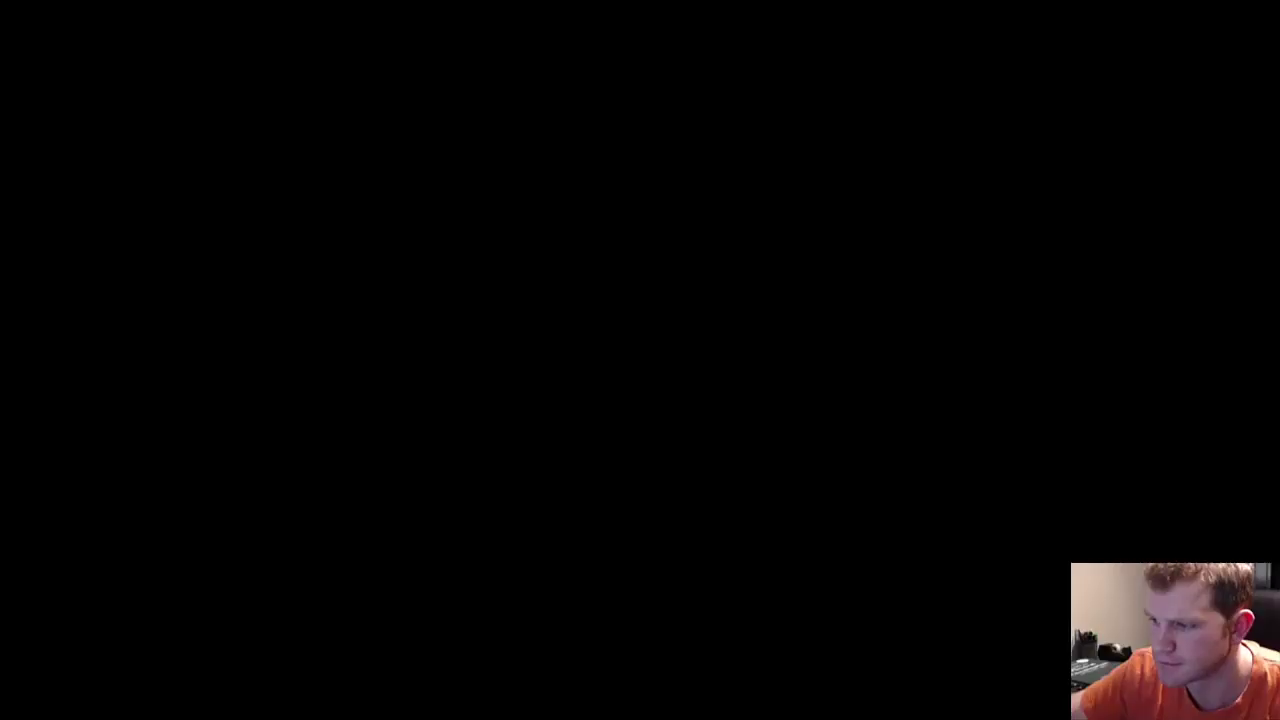